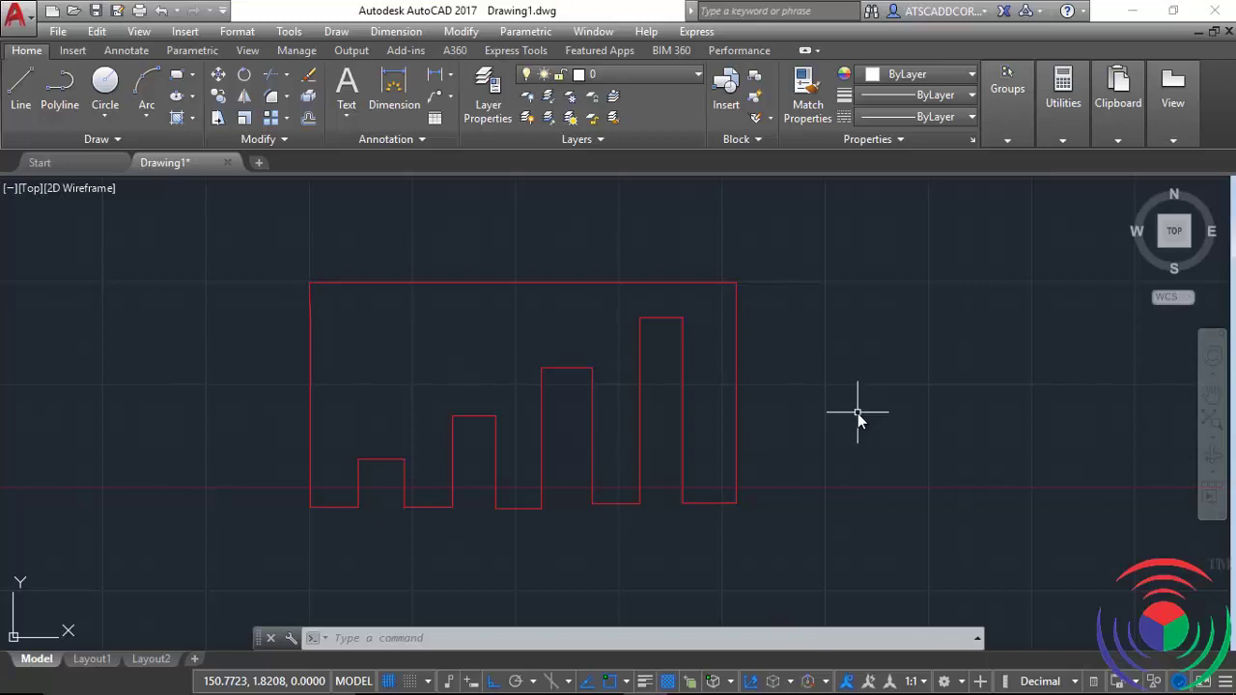
- Open the Dimension menu over the stepped red profile in Drawing1
{"action": "left_click", "coordinate": [396, 31]}
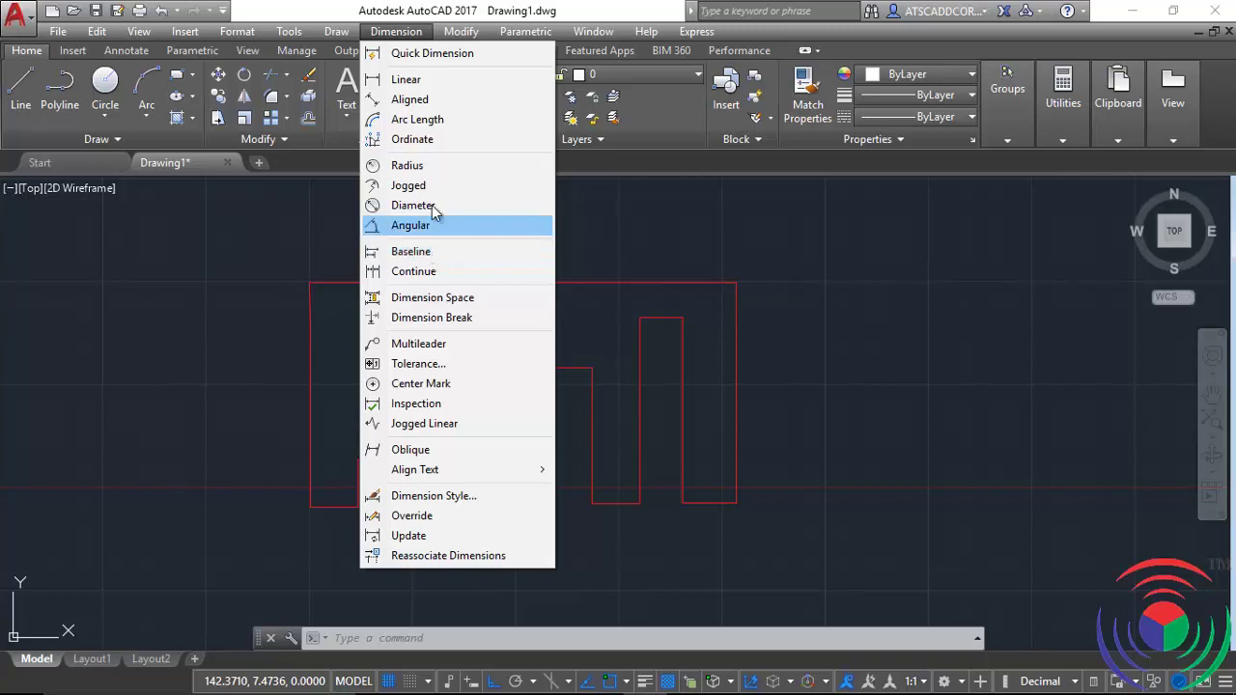
- Dimension the profile's first low section with a 1.1515 linear dimension placed below it
{"action": "left_click", "coordinate": [405, 82]}
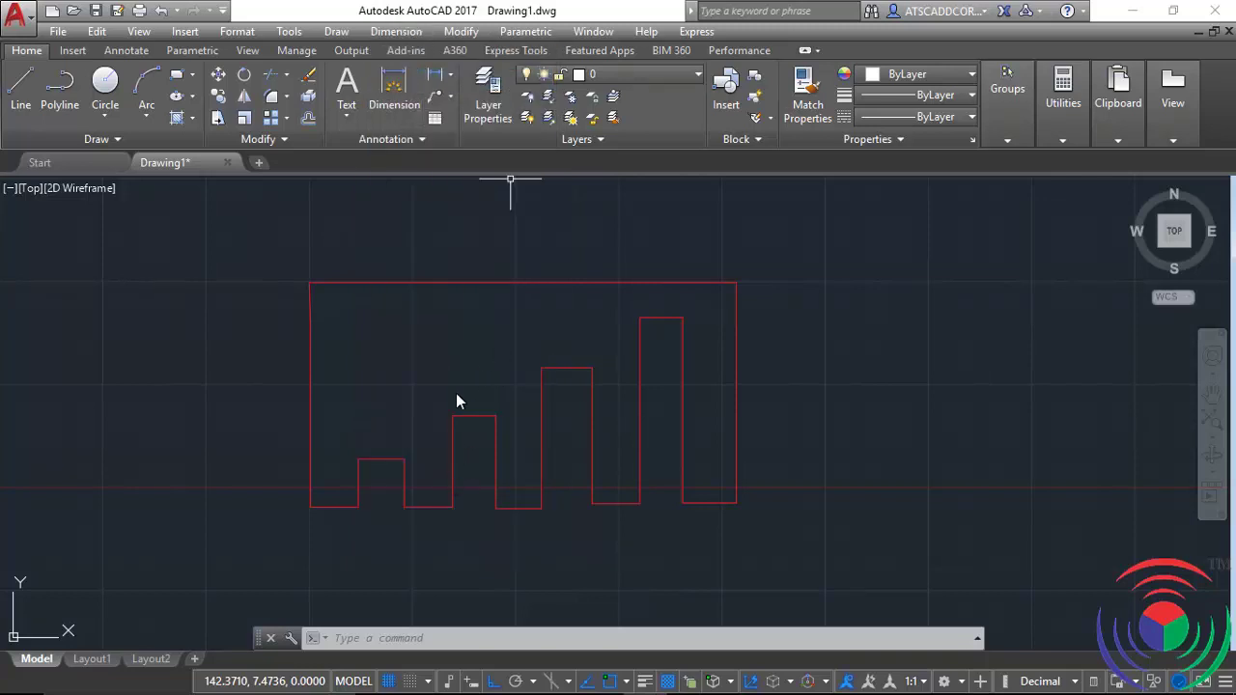
{"action": "scroll", "coordinate": [385, 402], "scroll_direction": "up", "scroll_amount": 3}
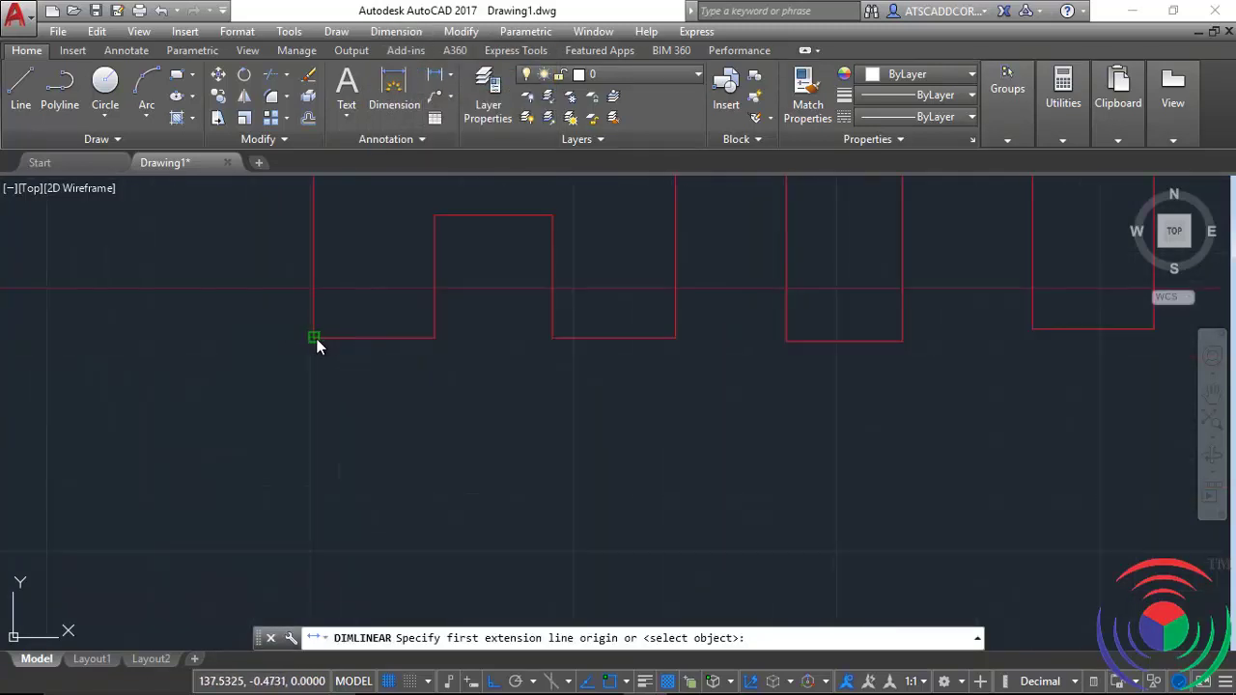
{"action": "left_click", "coordinate": [314, 338]}
{"action": "left_click", "coordinate": [434, 338]}
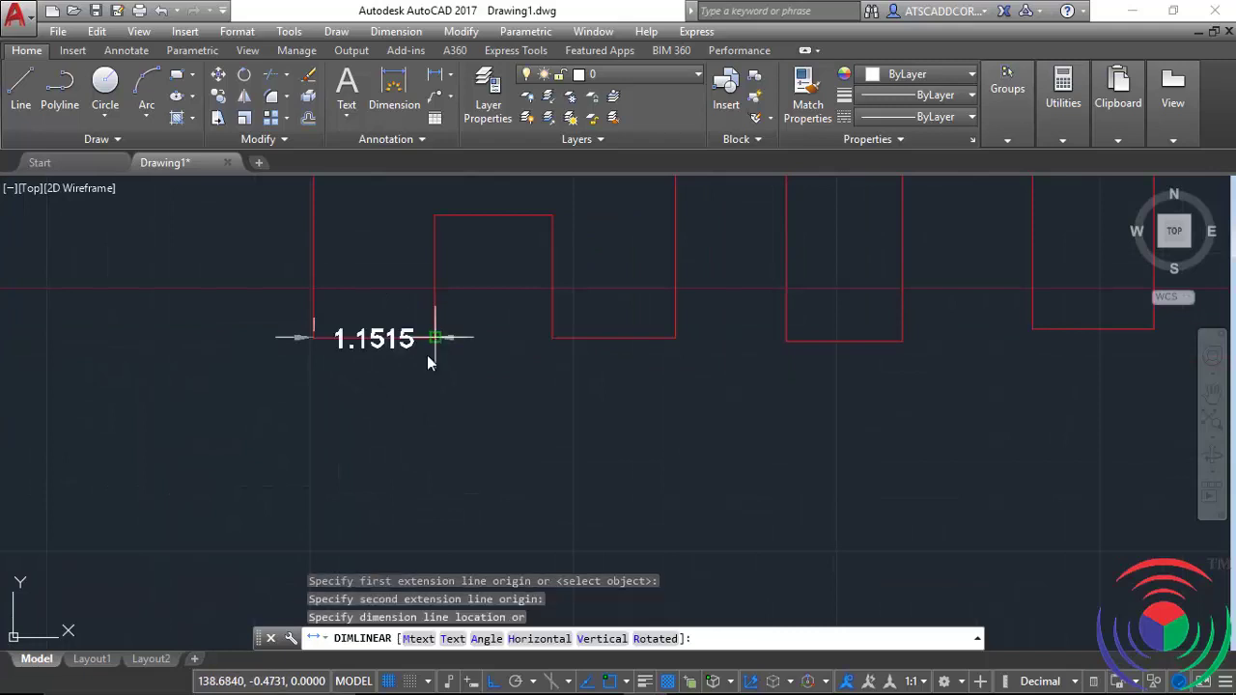
{"action": "left_click", "coordinate": [396, 397]}
{"action": "middle_click_drag", "start_coordinate": [476, 426], "coordinate": [406, 460]}
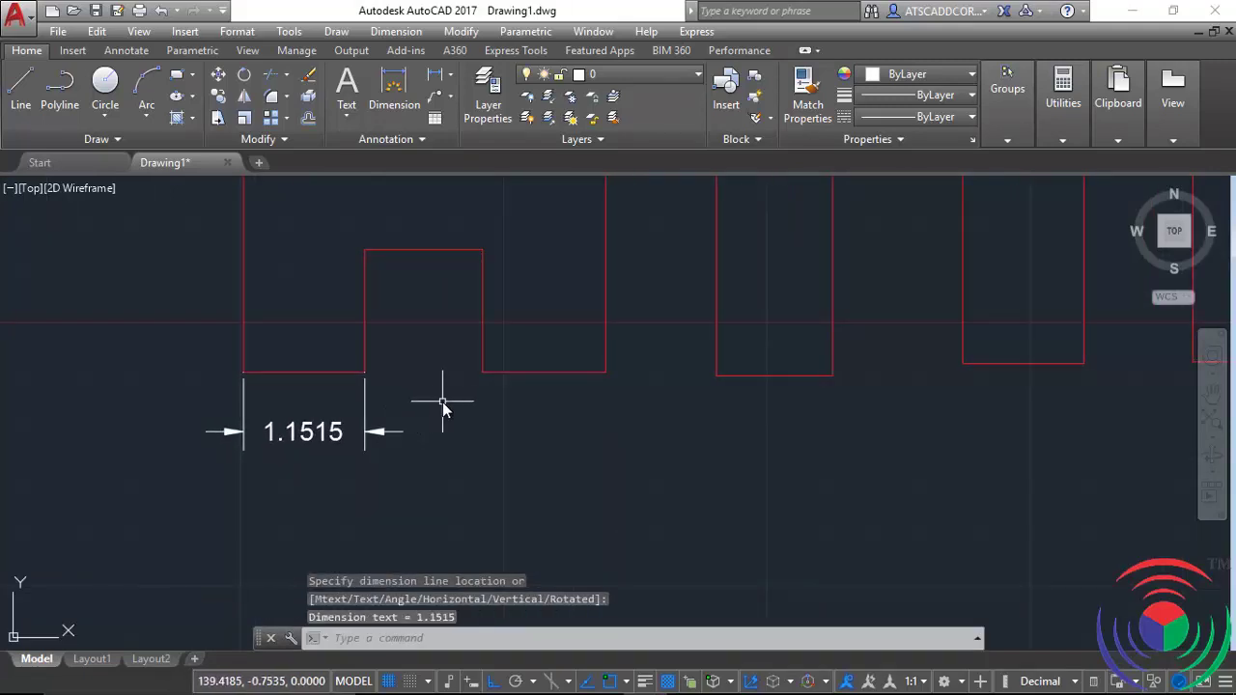
{"action": "middle_click_drag", "start_coordinate": [442, 401], "coordinate": [407, 404]}
{"action": "left_click", "coordinate": [396, 31]}
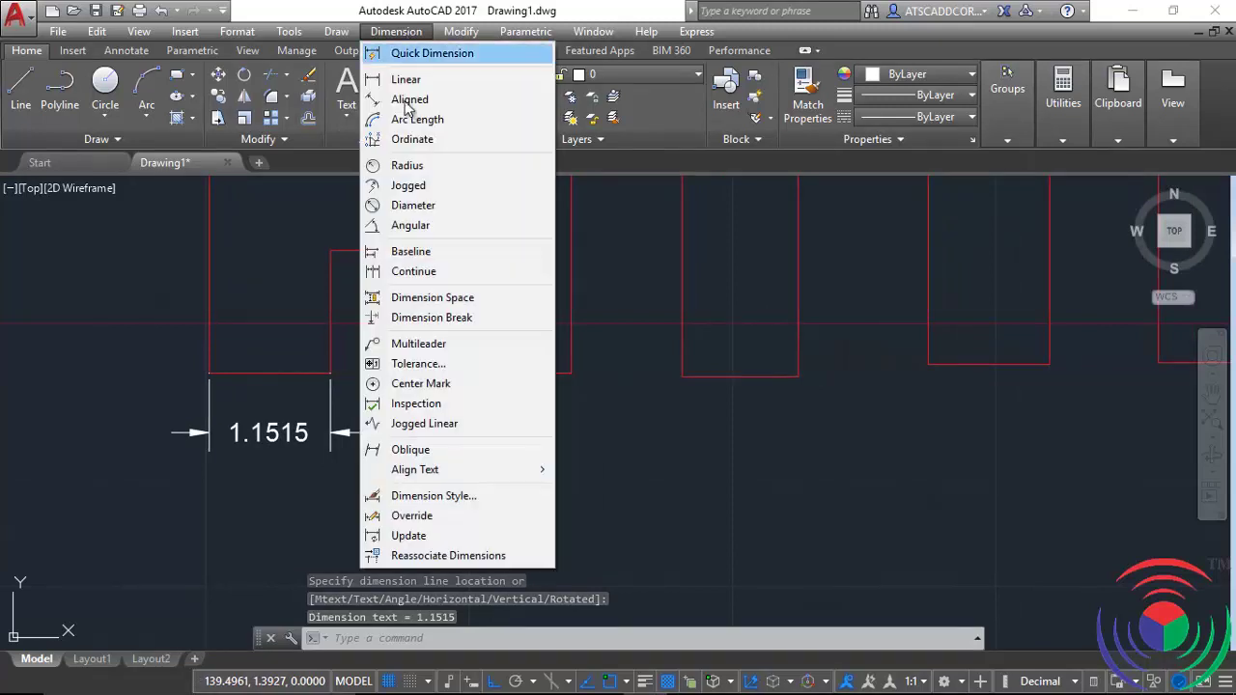
- Add baseline dimensions 3.4378, 5.5906, 7.9770 and 10.3134 from the 1.1515 dimension's left end
{"action": "left_click", "coordinate": [422, 252]}
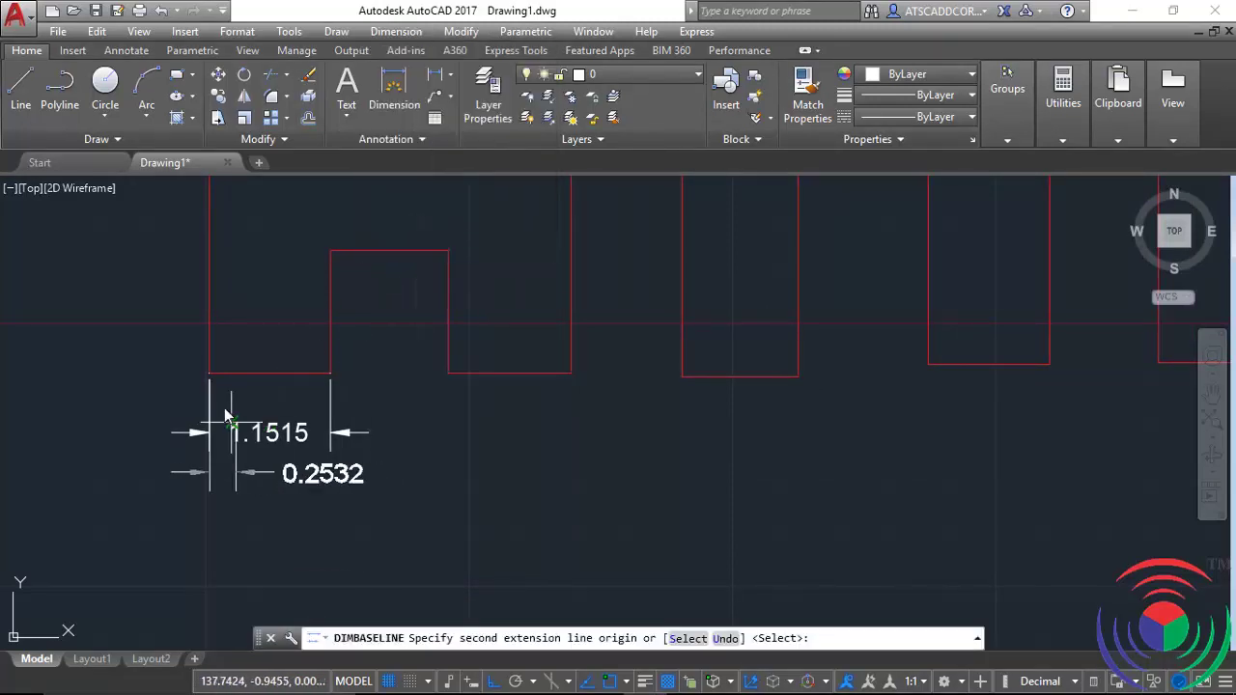
{"action": "left_click", "coordinate": [570, 373]}
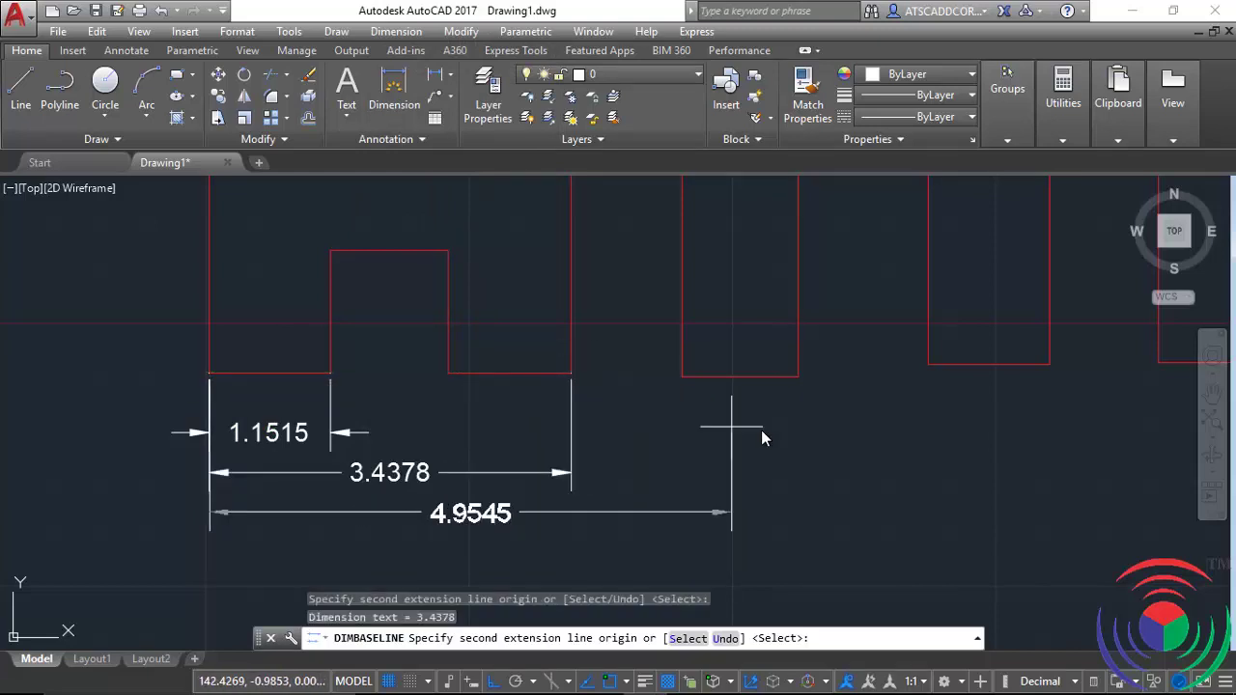
{"action": "left_click", "coordinate": [797, 377]}
{"action": "scroll", "coordinate": [598, 415], "scroll_direction": "down", "scroll_amount": 3}
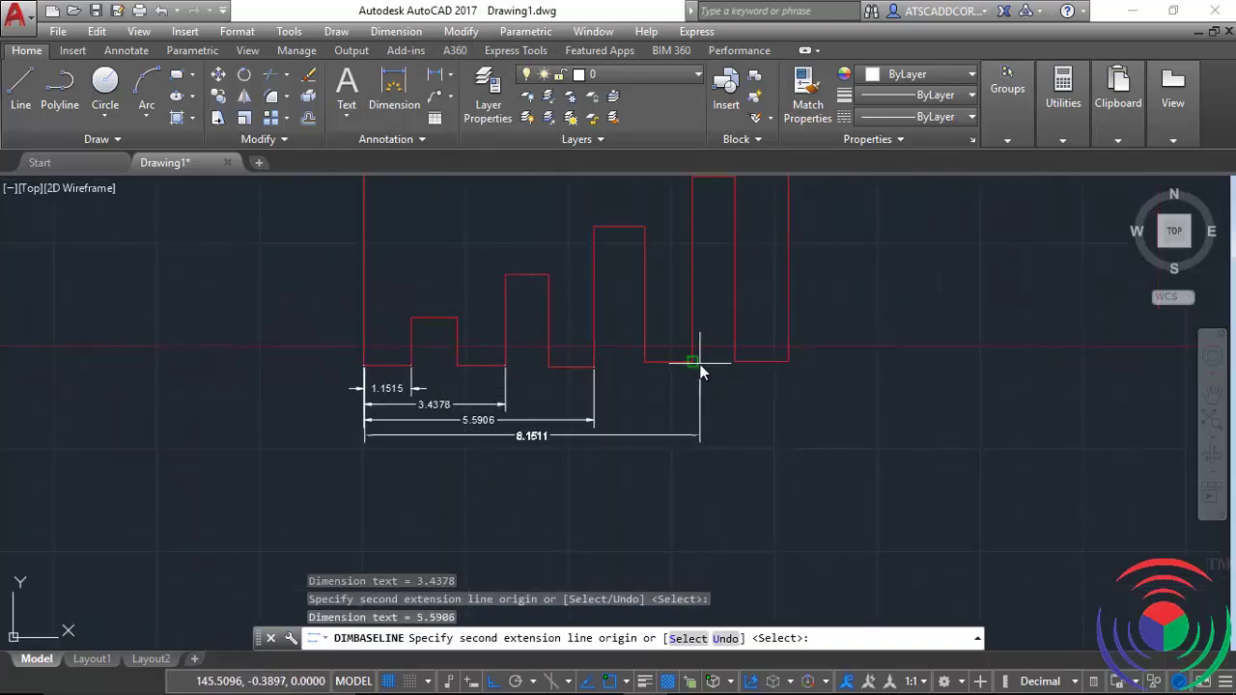
{"action": "left_click", "coordinate": [694, 363]}
{"action": "left_click", "coordinate": [797, 368]}
{"action": "right_click", "coordinate": [850, 361]}
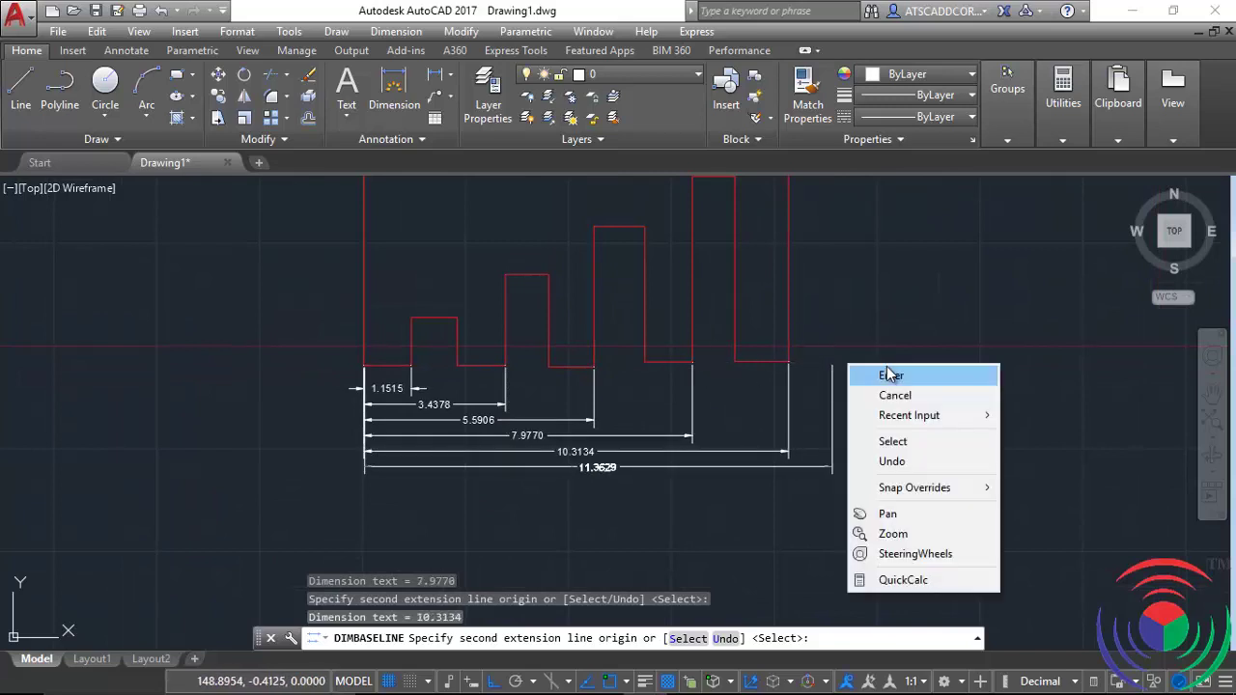
{"action": "left_click", "coordinate": [877, 370]}
- Exit the baseline command and pan over to the second, undimensioned profile
{"action": "scroll", "coordinate": [364, 434], "scroll_direction": "up", "scroll_amount": 2}
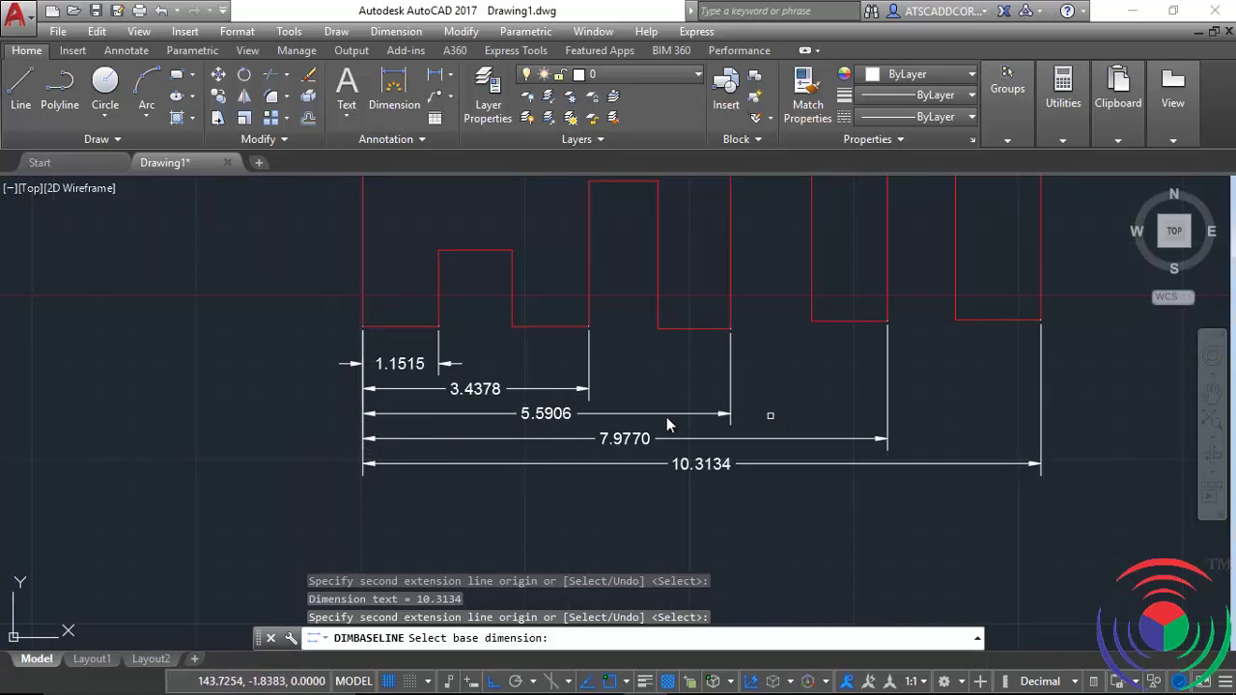
{"action": "key", "text": "Escape"}
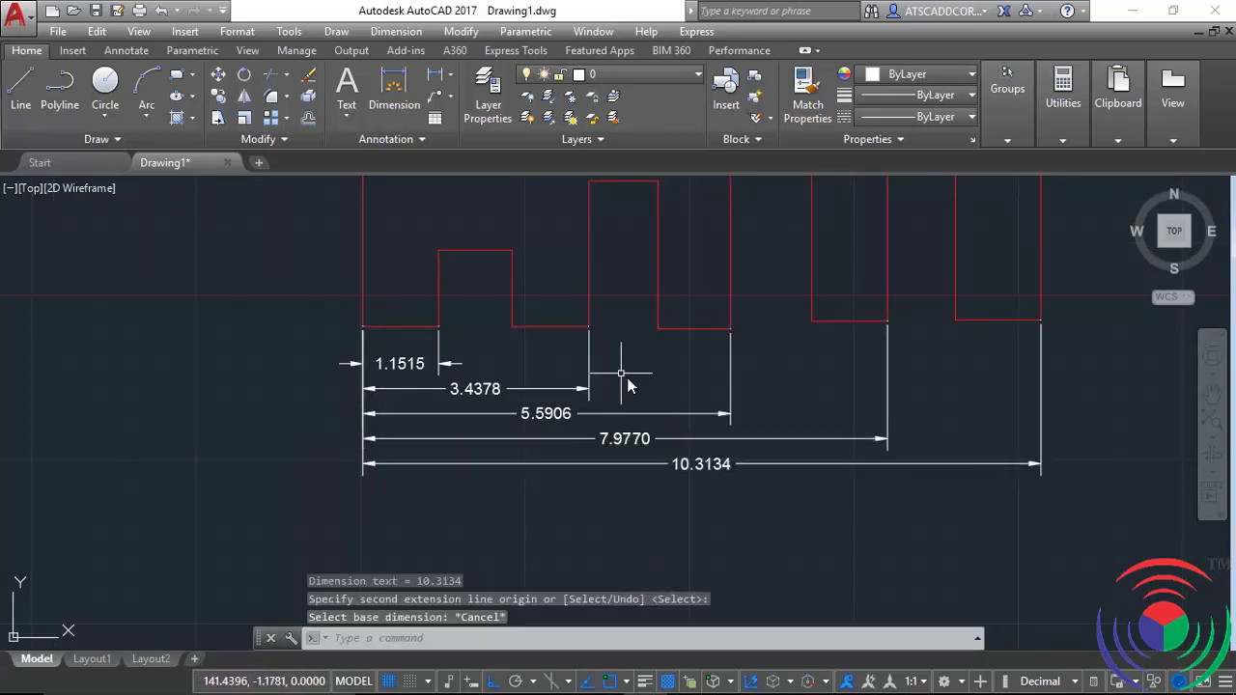
{"action": "scroll", "coordinate": [580, 364], "scroll_direction": "down", "scroll_amount": 2}
{"action": "middle_click_drag", "start_coordinate": [749, 396], "coordinate": [496, 399]}
- Frame the second profile and place a 1.1515 linear dimension under its first low section
{"action": "scroll", "coordinate": [653, 386], "scroll_direction": "down", "scroll_amount": 3}
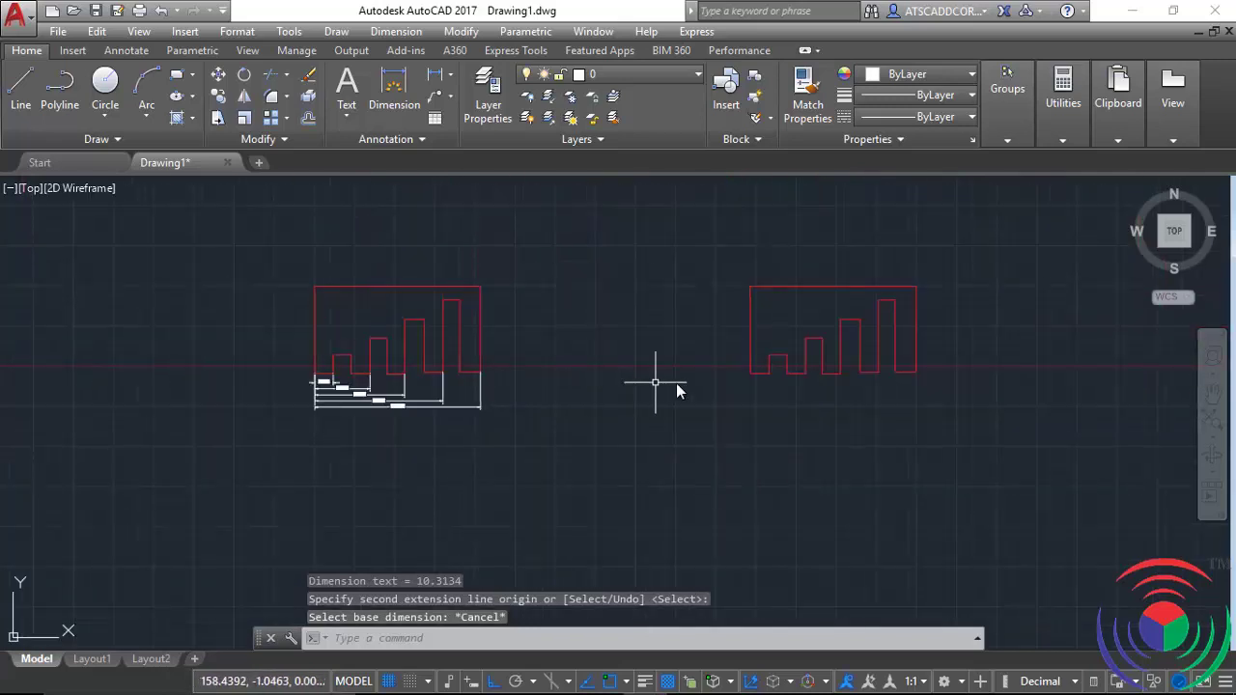
{"action": "scroll", "coordinate": [648, 386], "scroll_direction": "up", "scroll_amount": 4}
{"action": "middle_click_drag", "start_coordinate": [644, 360], "coordinate": [507, 344]}
{"action": "scroll", "coordinate": [560, 358], "scroll_direction": "down", "scroll_amount": 2}
{"action": "left_click", "coordinate": [412, 35]}
{"action": "left_click", "coordinate": [402, 78]}
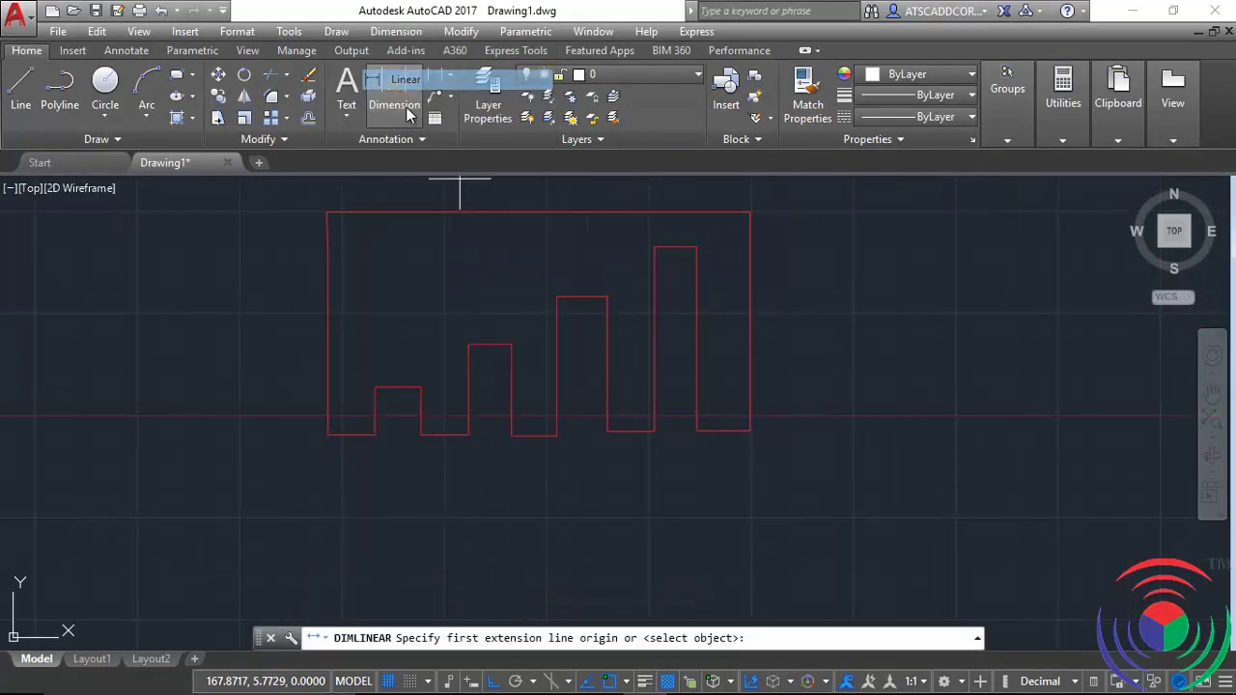
{"action": "scroll", "coordinate": [340, 469], "scroll_direction": "up", "scroll_amount": 2}
{"action": "left_click", "coordinate": [320, 416]}
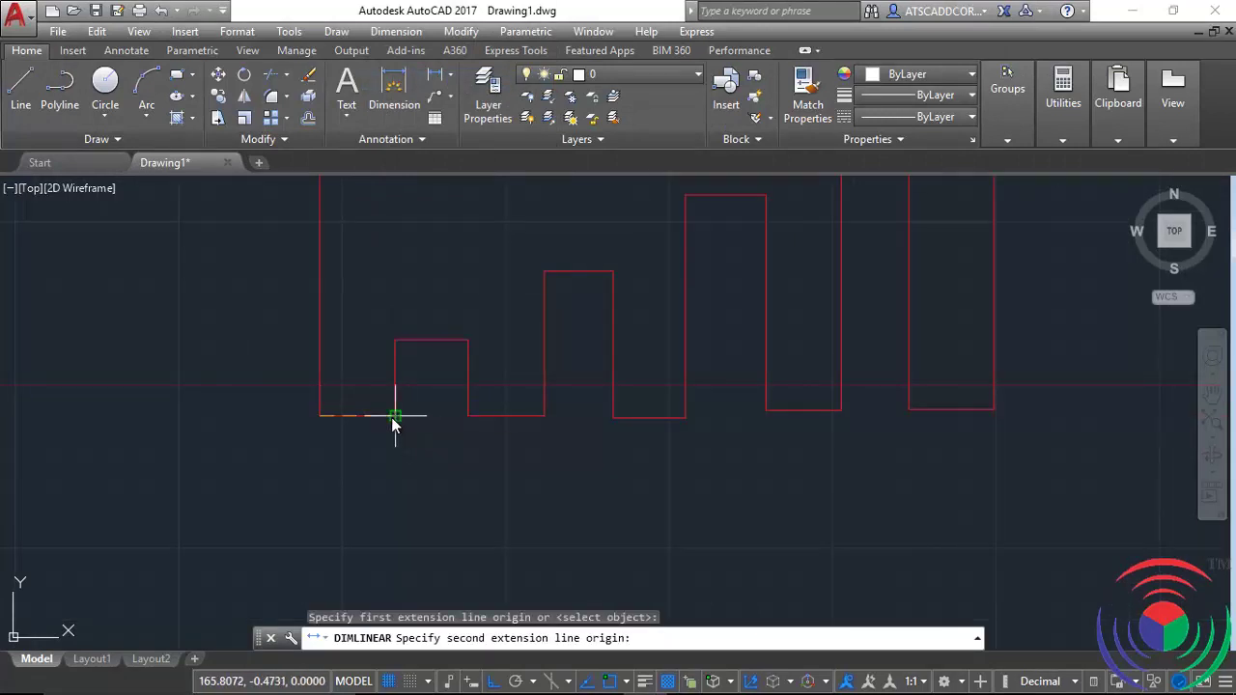
{"action": "left_click", "coordinate": [394, 416]}
{"action": "left_click", "coordinate": [367, 445]}
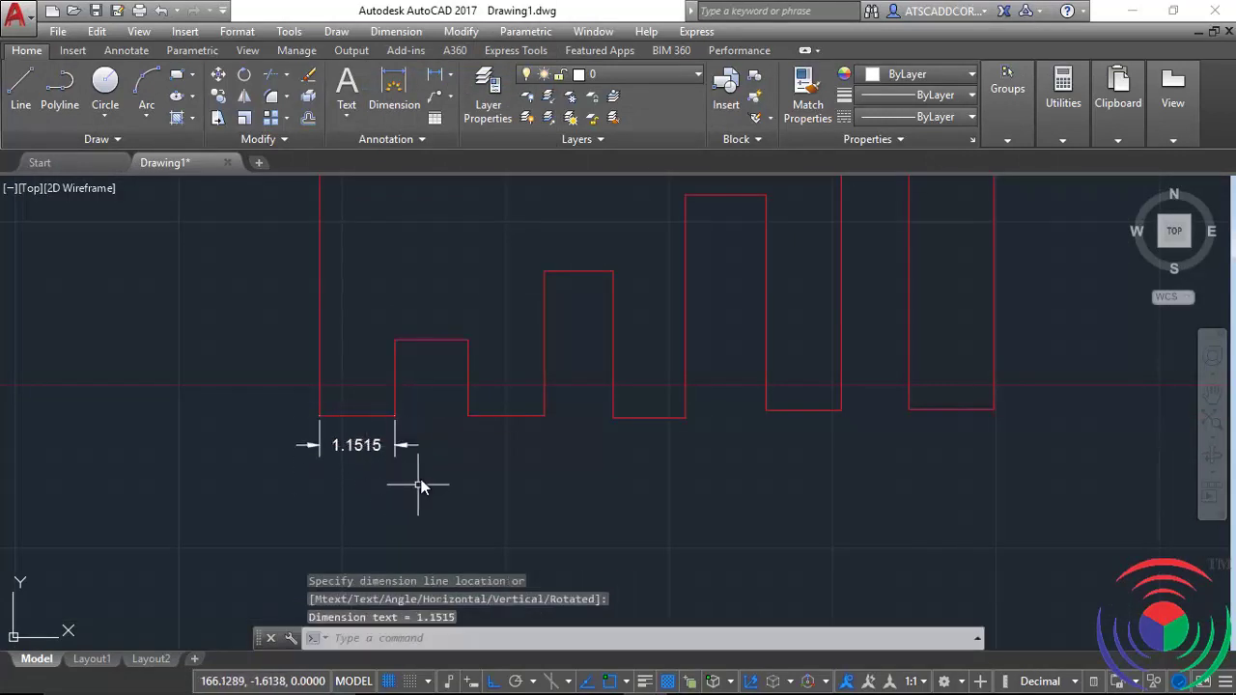
{"action": "left_click", "coordinate": [395, 32]}
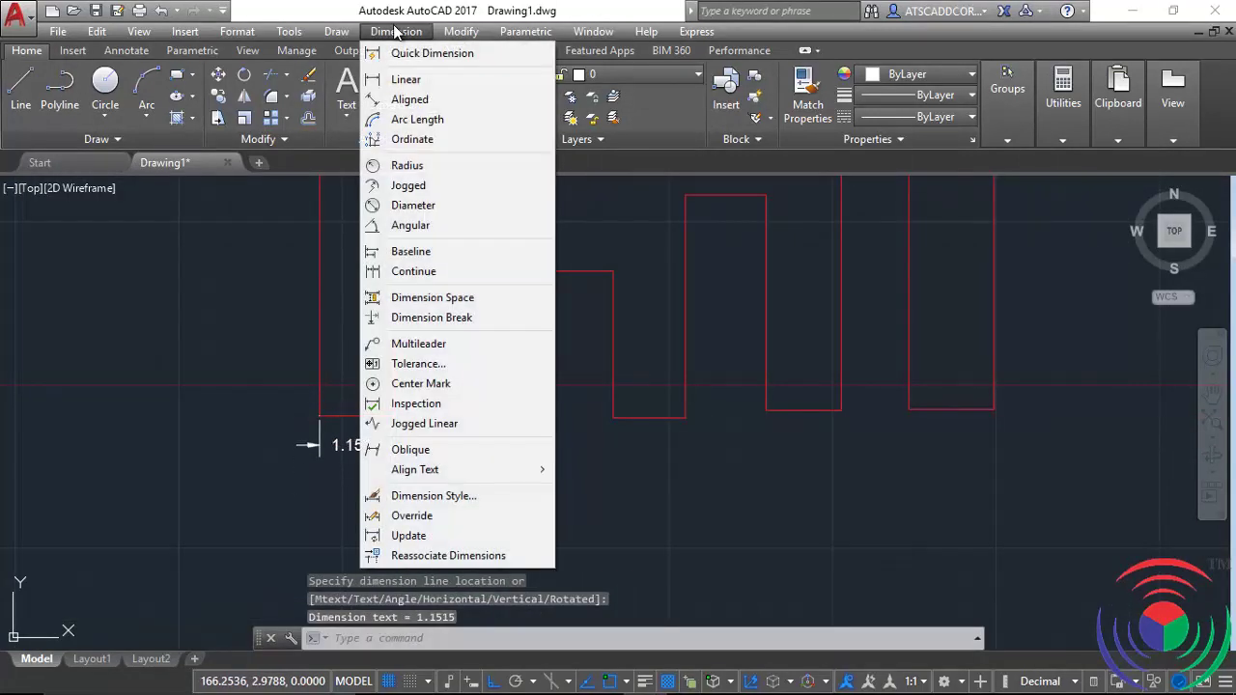
- Chain continued dimensions 2.2863, 2.1528, 2.3864 and 2.3364 after the 1.1515 dimension
{"action": "left_click", "coordinate": [406, 274]}
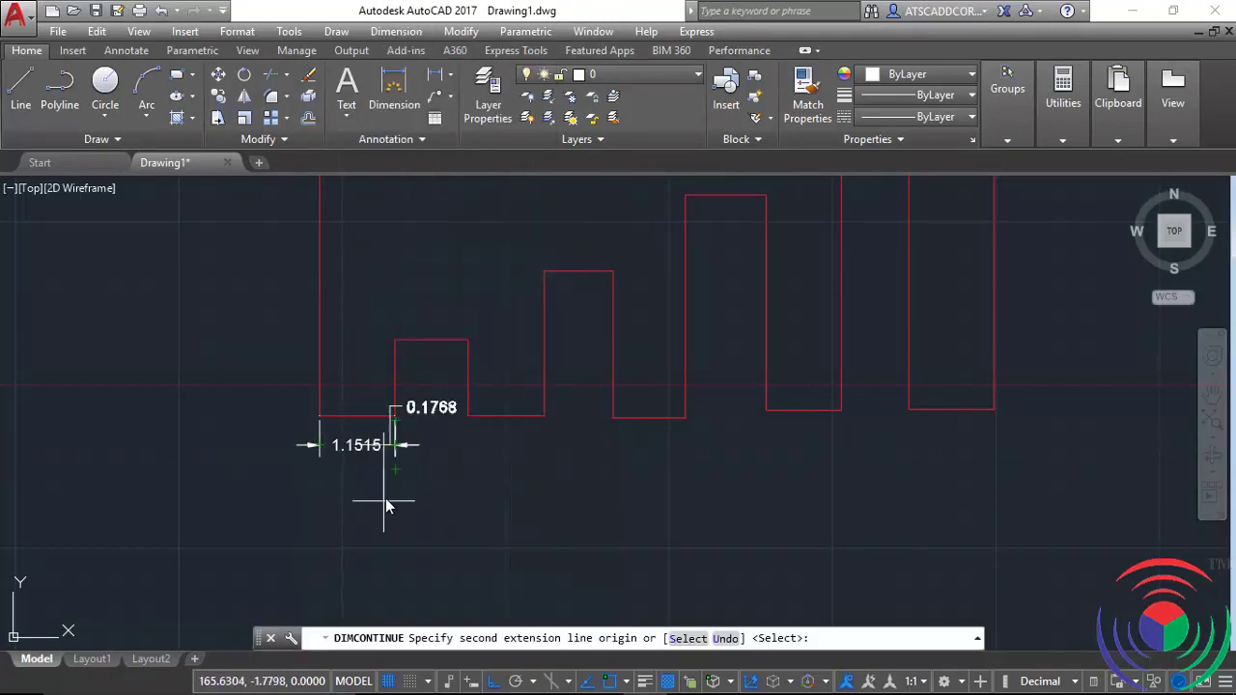
{"action": "left_click", "coordinate": [544, 417]}
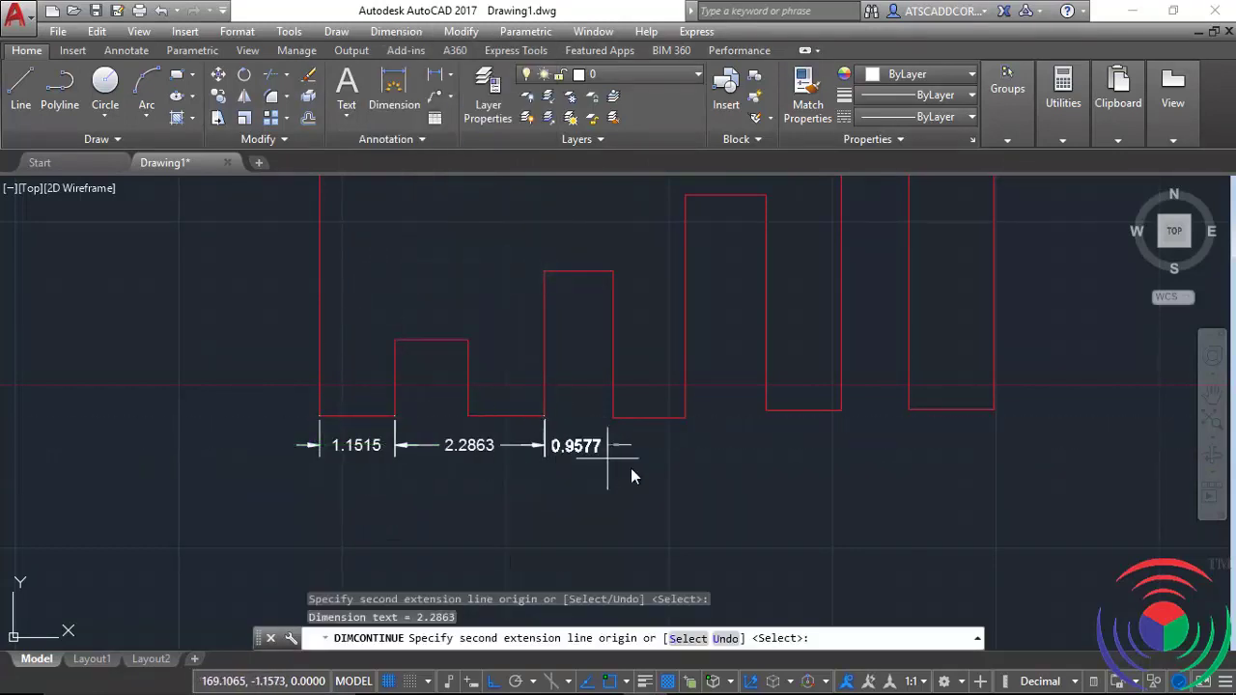
{"action": "left_click", "coordinate": [683, 418]}
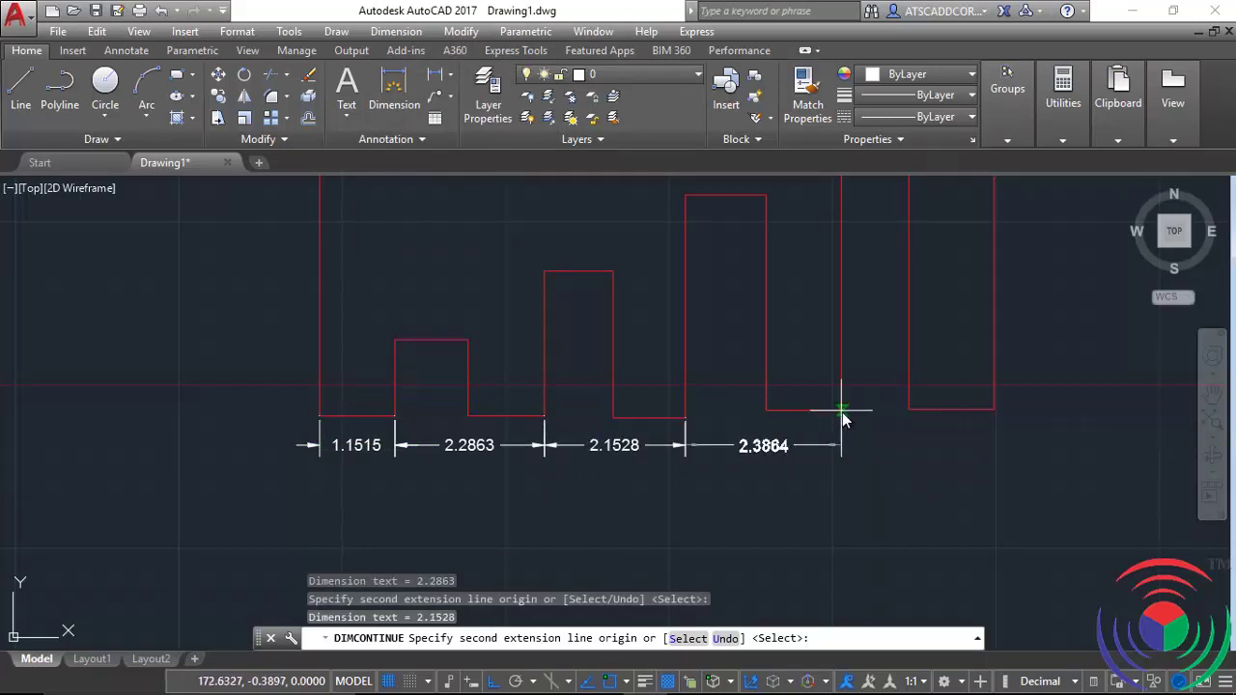
{"action": "left_click", "coordinate": [841, 411]}
{"action": "left_click", "coordinate": [993, 410]}
{"action": "right_click", "coordinate": [1056, 434]}
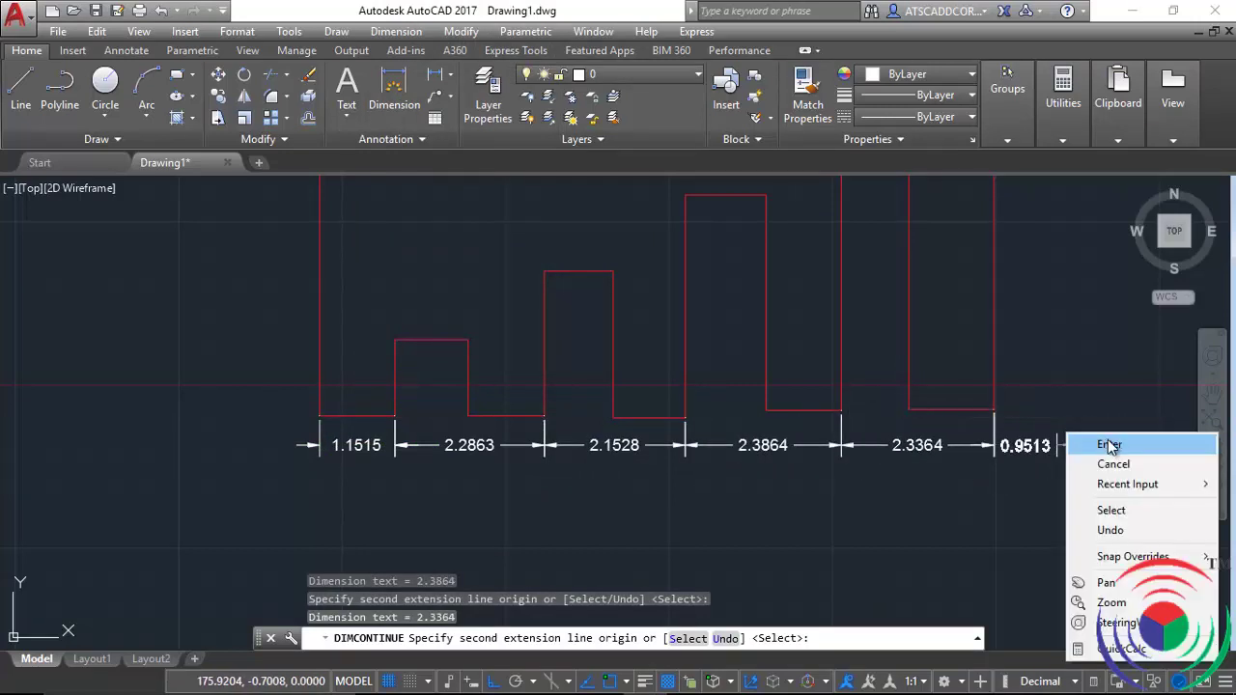
{"action": "left_click", "coordinate": [1101, 442]}
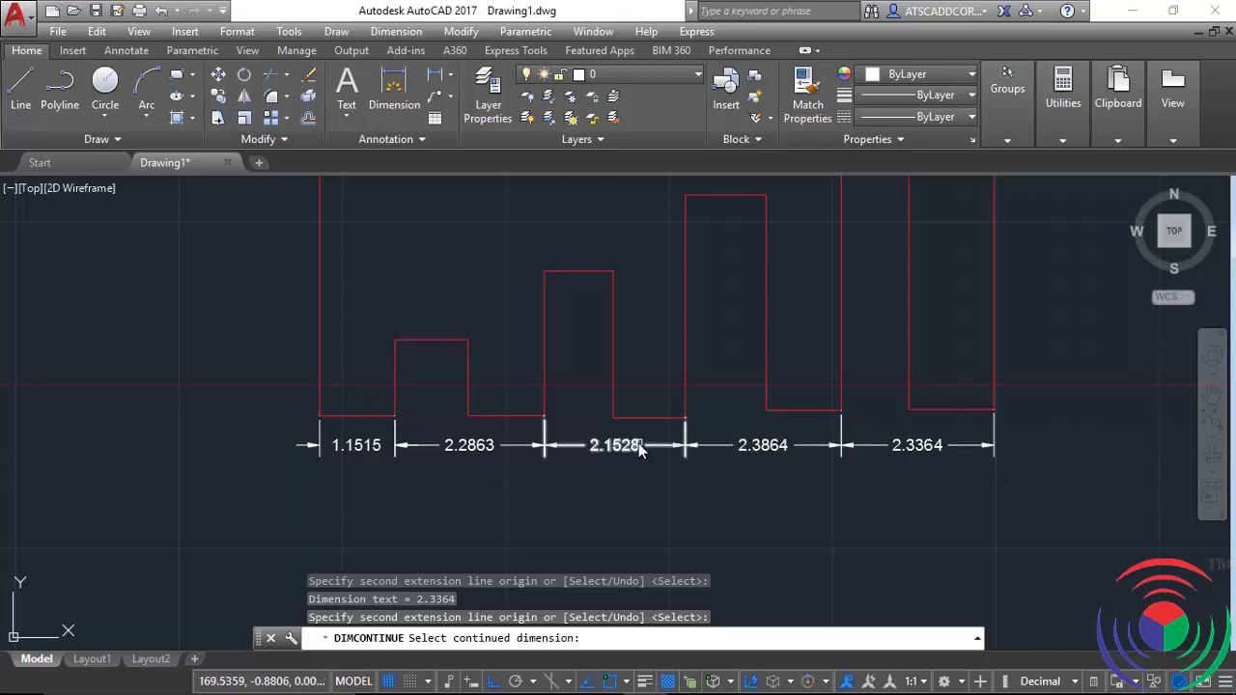
- Dismiss the stray selection window and zoom out to see both profiles
{"action": "left_click", "coordinate": [289, 348]}
{"action": "left_click", "coordinate": [499, 406]}
{"action": "scroll", "coordinate": [110, 325], "scroll_direction": "down", "scroll_amount": 1}
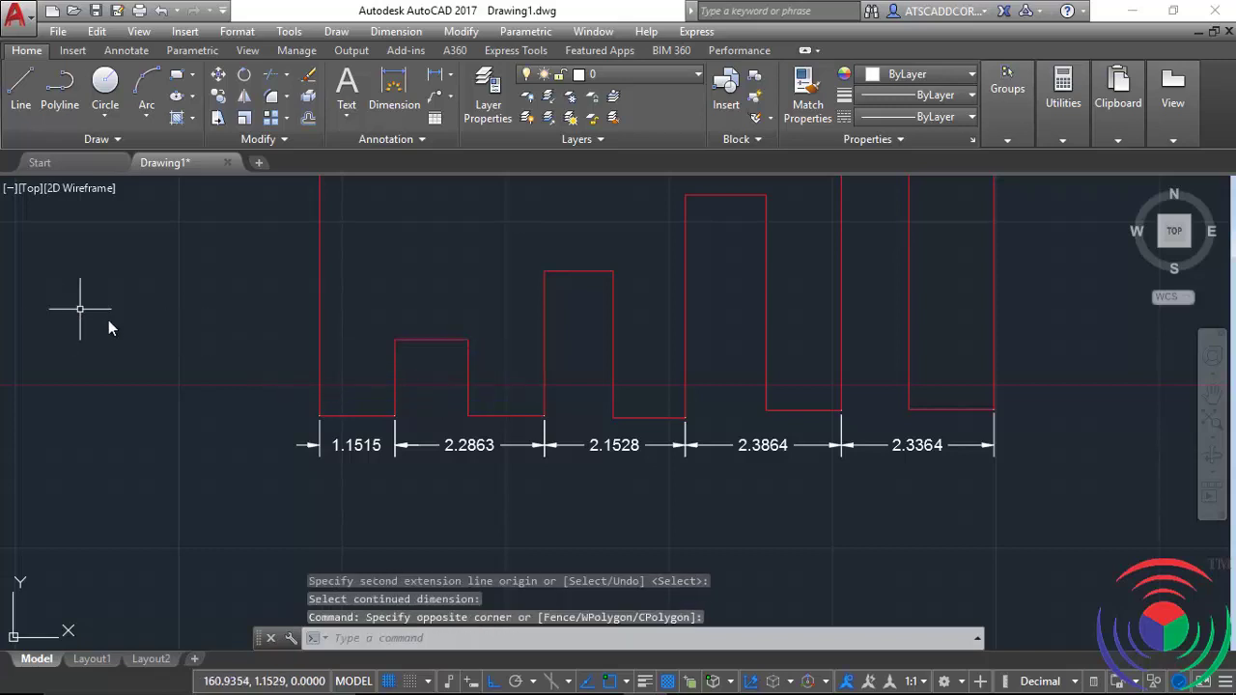
{"action": "scroll", "coordinate": [295, 358], "scroll_direction": "down", "scroll_amount": 2}
{"action": "middle_click_drag", "start_coordinate": [296, 358], "coordinate": [593, 380]}
{"action": "scroll", "coordinate": [416, 381], "scroll_direction": "down", "scroll_amount": 3}
{"action": "middle_click_drag", "start_coordinate": [340, 390], "coordinate": [532, 390]}
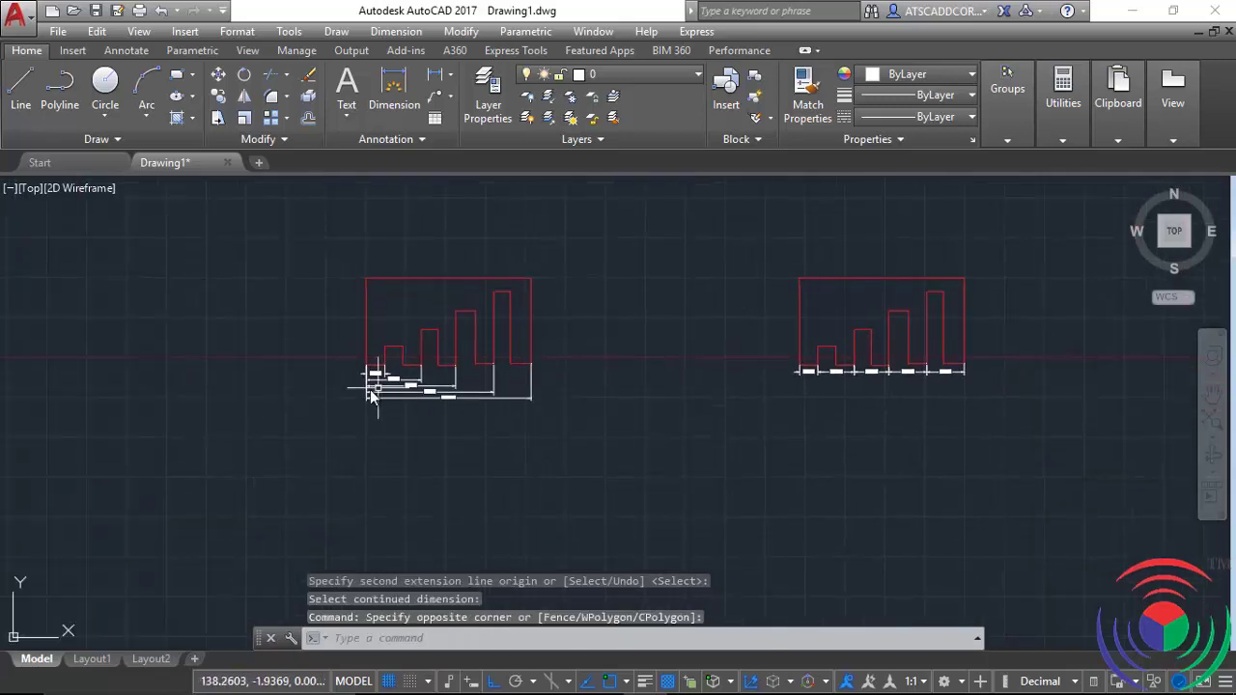
{"action": "scroll", "coordinate": [367, 396], "scroll_direction": "up", "scroll_amount": 5}
{"action": "middle_click_drag", "start_coordinate": [411, 426], "coordinate": [378, 359]}
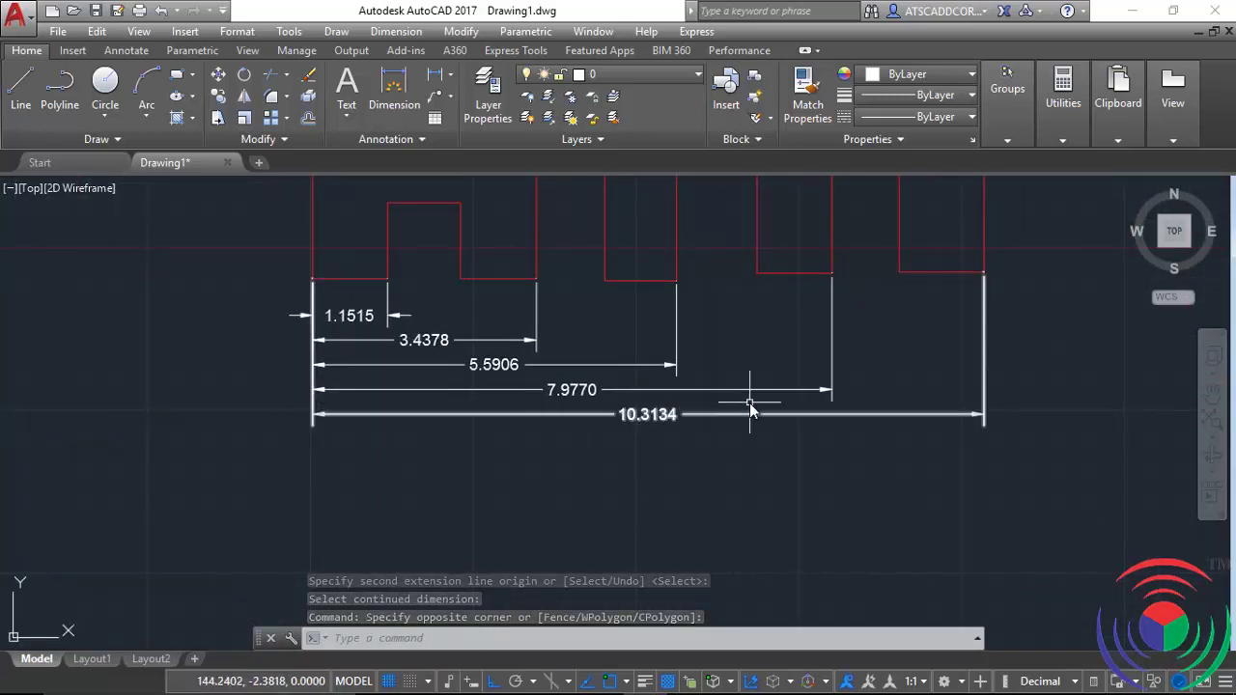
- Pan across to inspect the second profile's full continued dimension chain
{"action": "middle_click_drag", "start_coordinate": [750, 408], "coordinate": [441, 399]}
{"action": "middle_click_drag", "start_coordinate": [966, 405], "coordinate": [634, 406]}
{"action": "middle_click_drag", "start_coordinate": [922, 412], "coordinate": [536, 412]}
{"action": "middle_click_drag", "start_coordinate": [966, 398], "coordinate": [598, 458]}
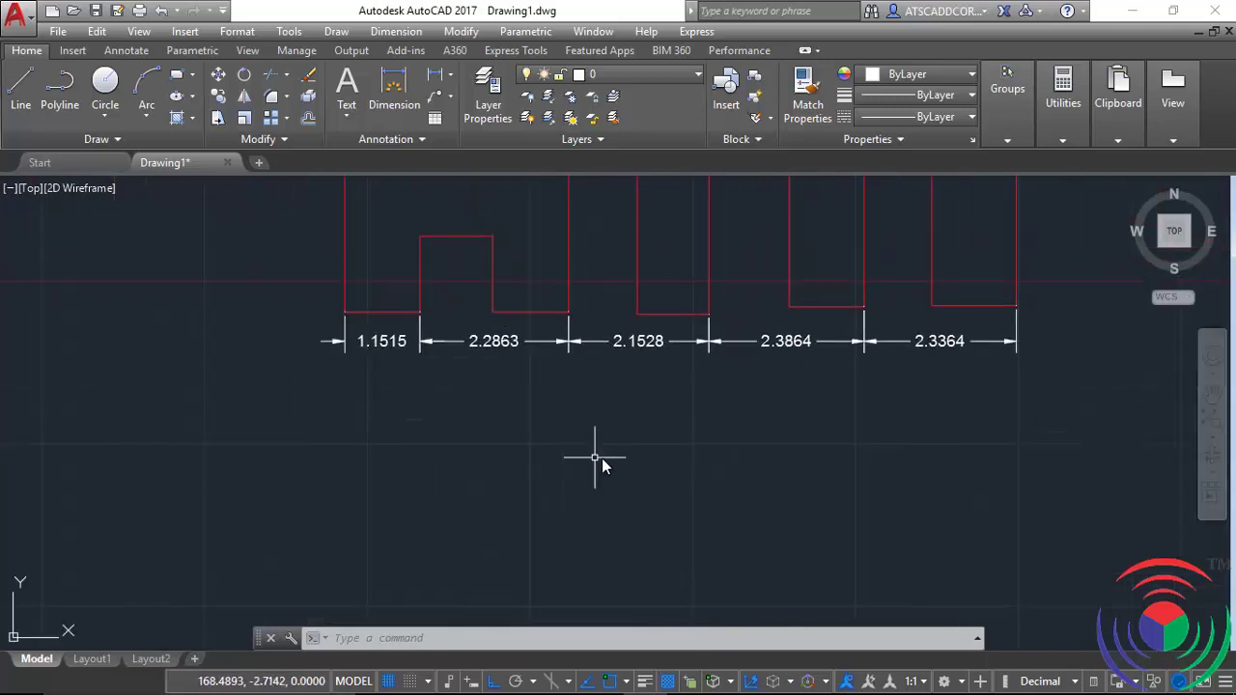
{"action": "middle_click_drag", "start_coordinate": [724, 386], "coordinate": [579, 405]}
- Bring the left profile's baseline dimensions back into view with the Dimension menu showing
{"action": "scroll", "coordinate": [698, 332], "scroll_direction": "down", "scroll_amount": 2}
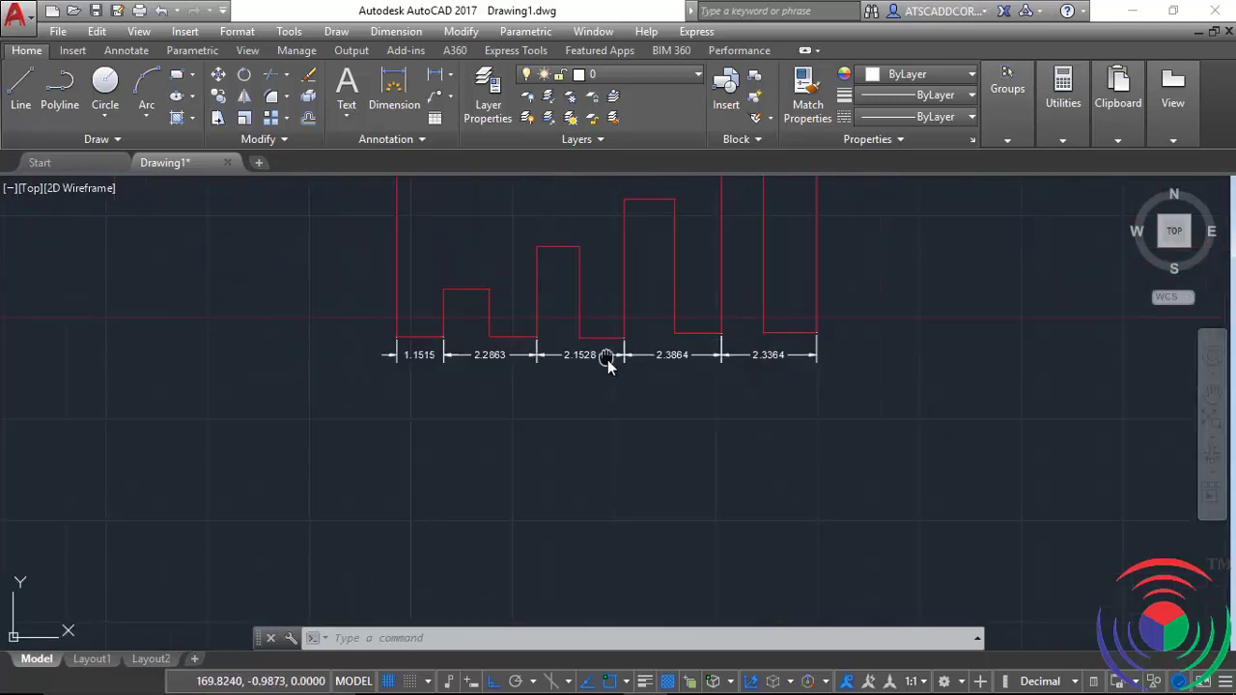
{"action": "middle_click_drag", "start_coordinate": [607, 361], "coordinate": [975, 367]}
{"action": "middle_click_drag", "start_coordinate": [329, 383], "coordinate": [534, 381]}
{"action": "scroll", "coordinate": [464, 349], "scroll_direction": "up", "scroll_amount": 3}
{"action": "middle_click_drag", "start_coordinate": [464, 349], "coordinate": [460, 334]}
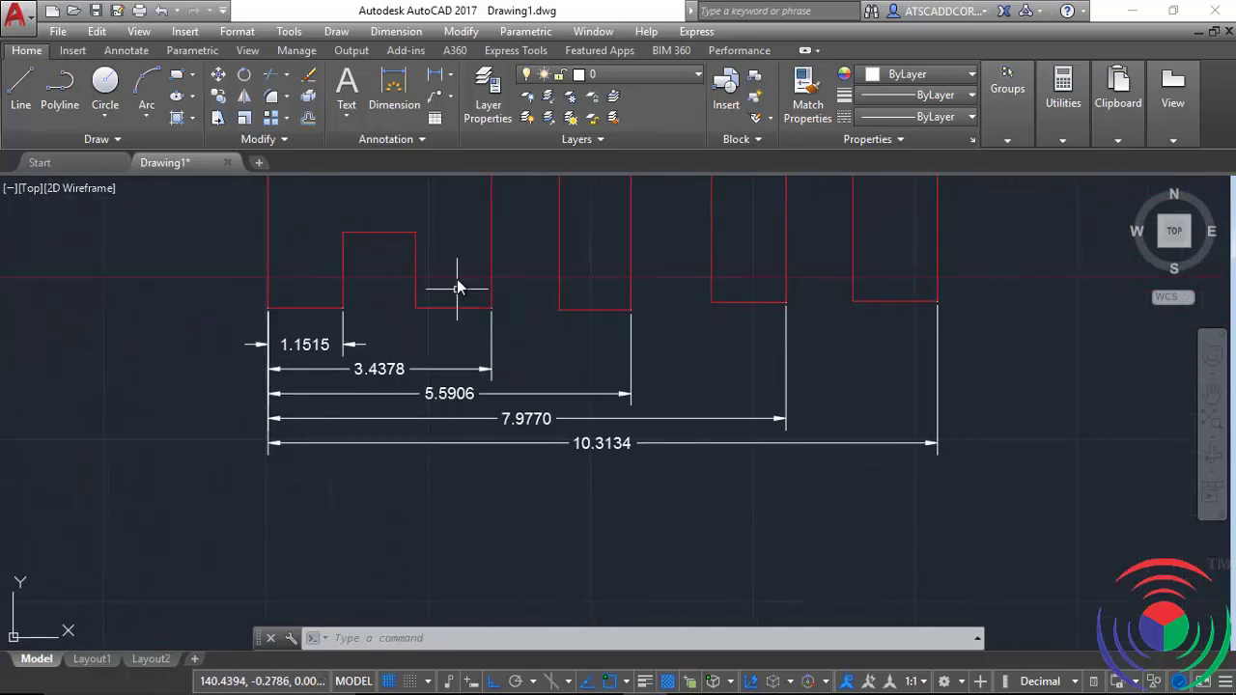
{"action": "left_click", "coordinate": [419, 32]}
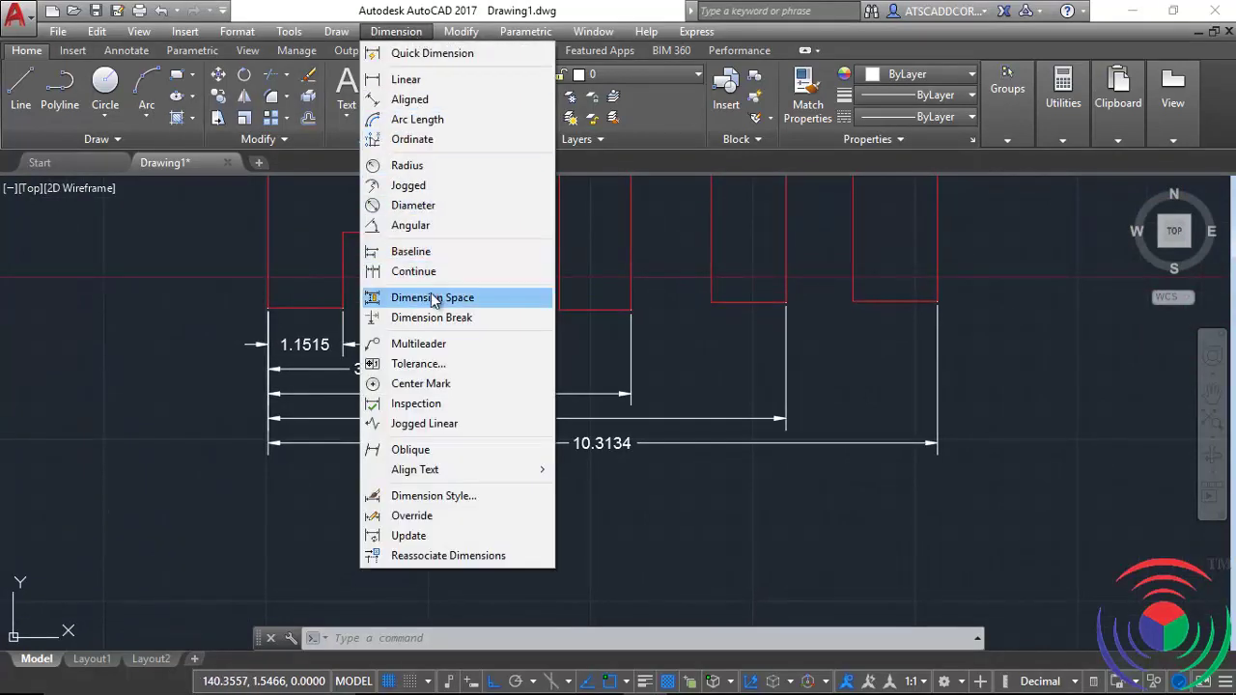
- Space the four baseline dimensions evenly from the 1.1515 base using Auto spacing
{"action": "left_click", "coordinate": [432, 300]}
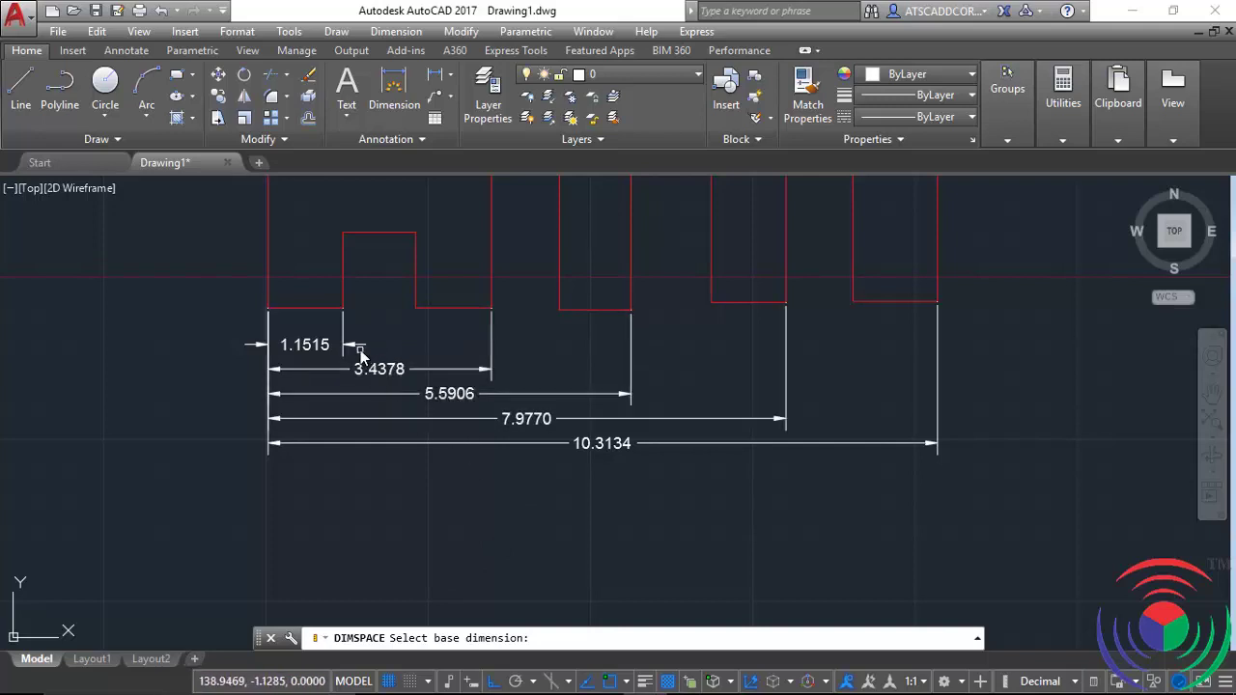
{"action": "left_click", "coordinate": [357, 349]}
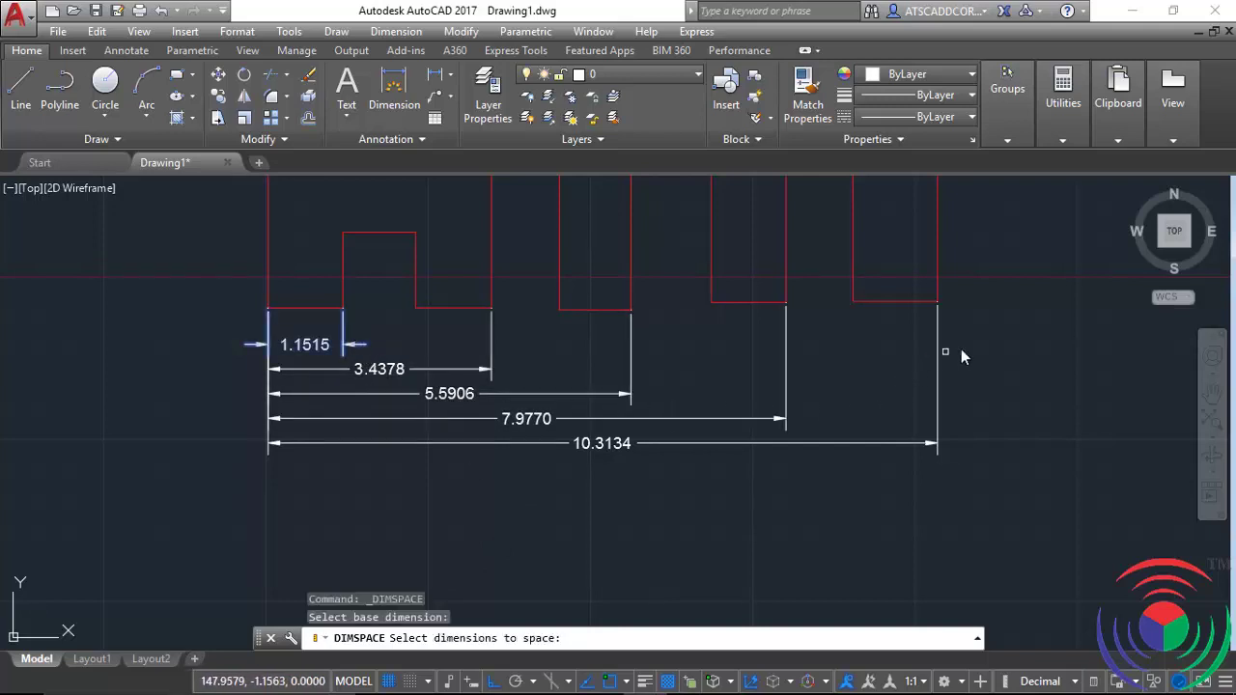
{"action": "left_click", "coordinate": [993, 332]}
{"action": "left_click", "coordinate": [460, 528]}
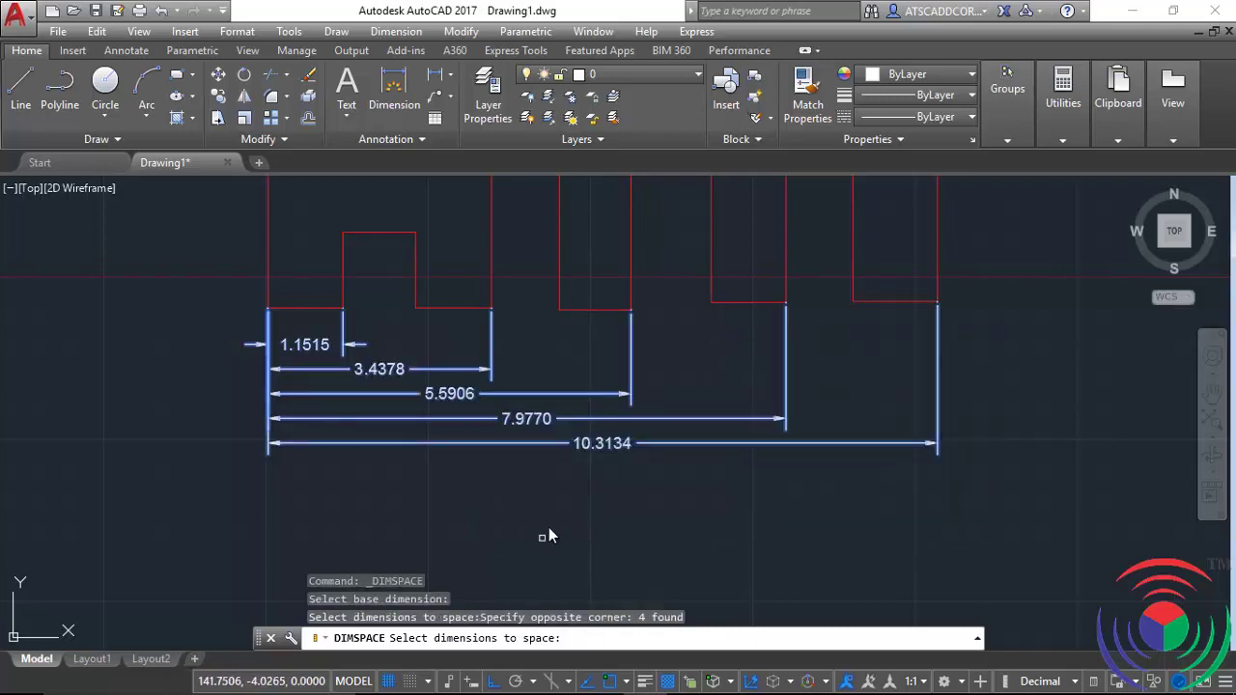
{"action": "key", "text": "Return"}
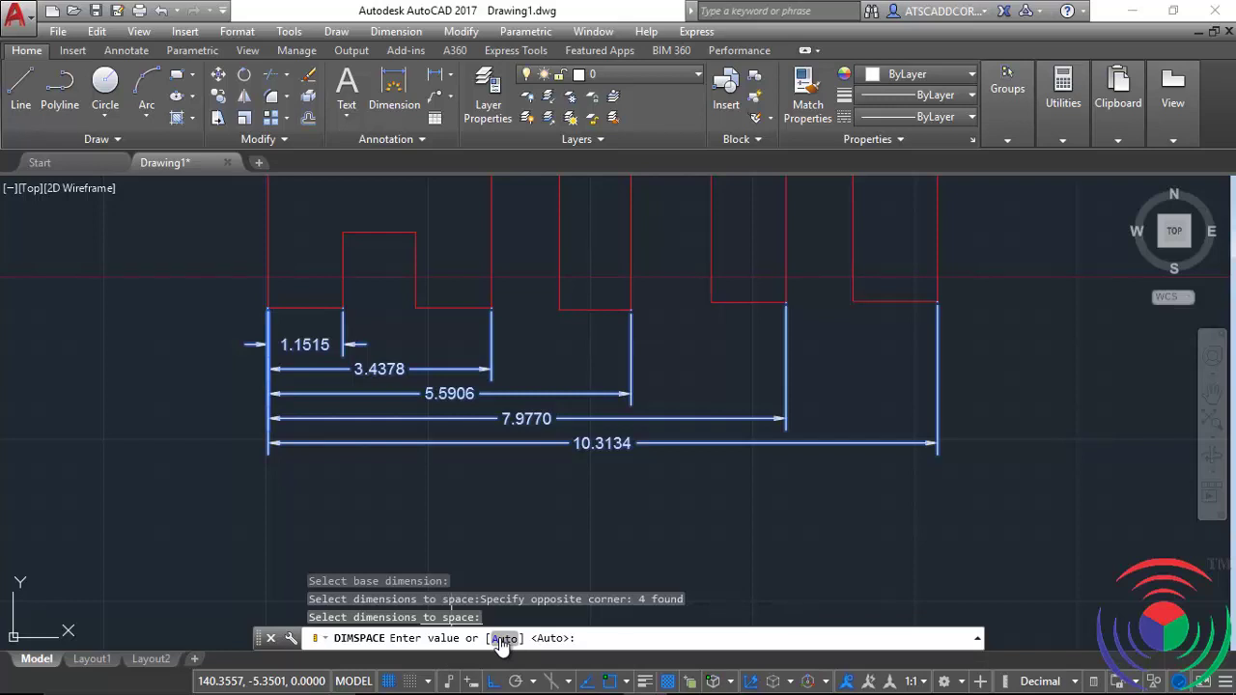
{"action": "left_click", "coordinate": [503, 638]}
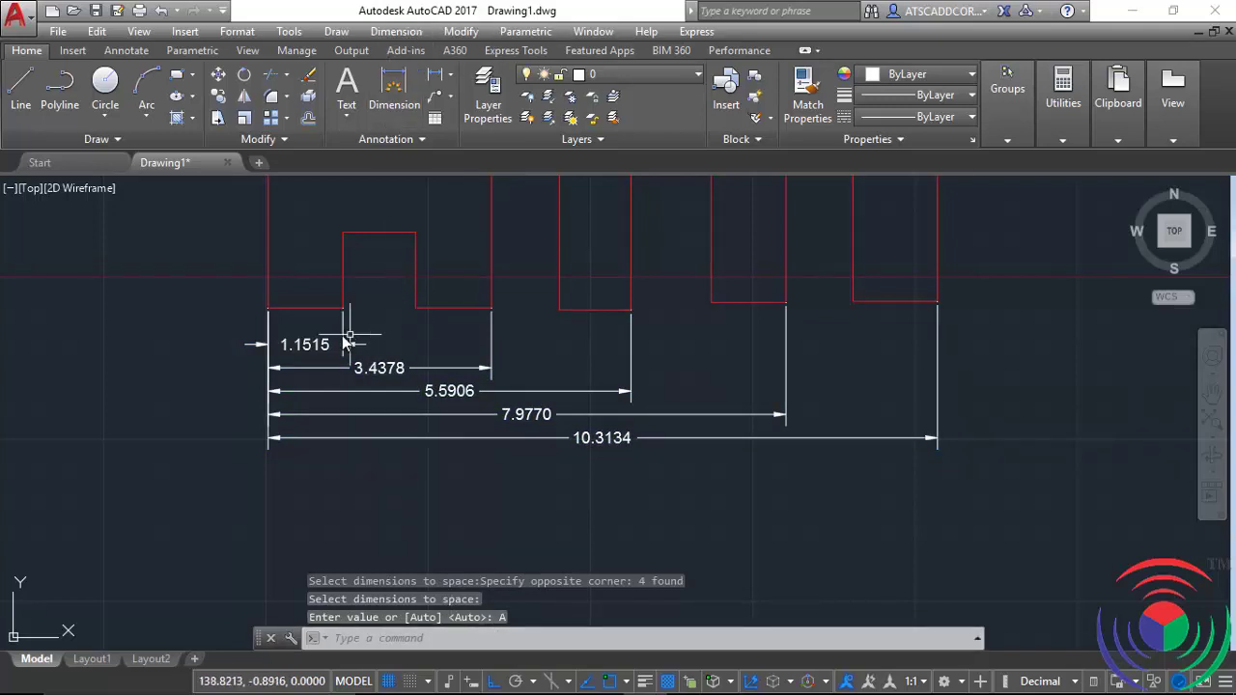
- Respace the four baseline dimensions from the 1.1515 base at a fixed spacing of 1
{"action": "left_click", "coordinate": [387, 35]}
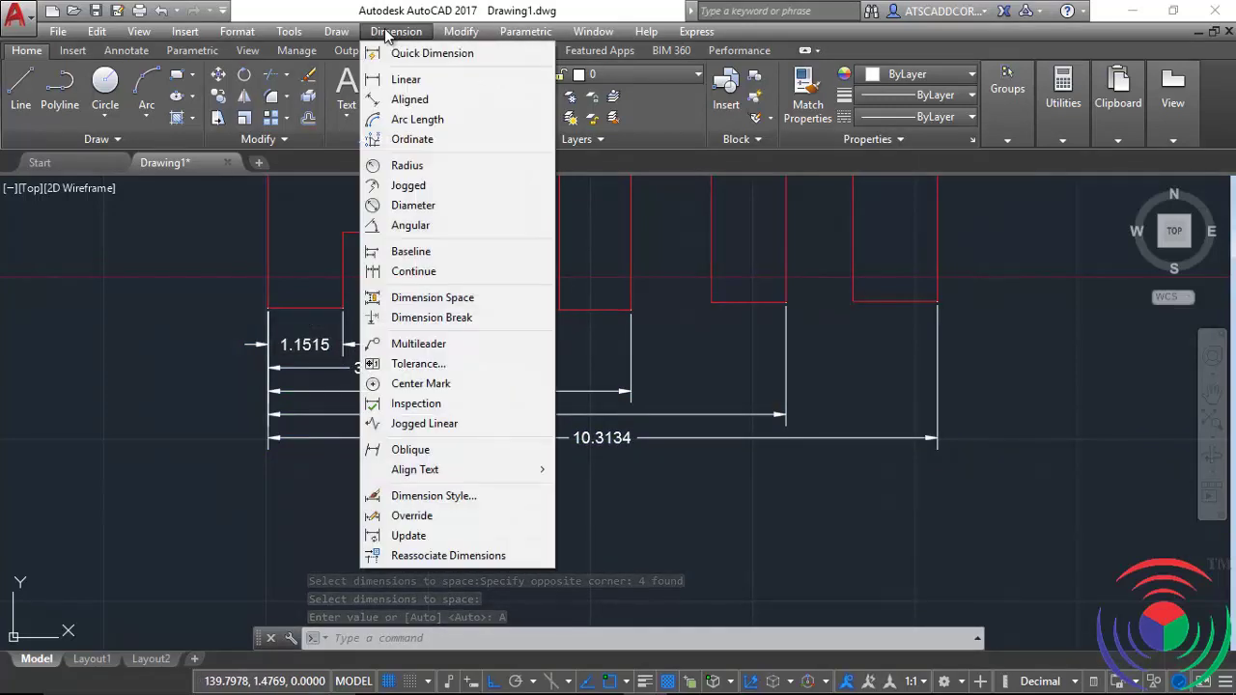
{"action": "left_click", "coordinate": [413, 297]}
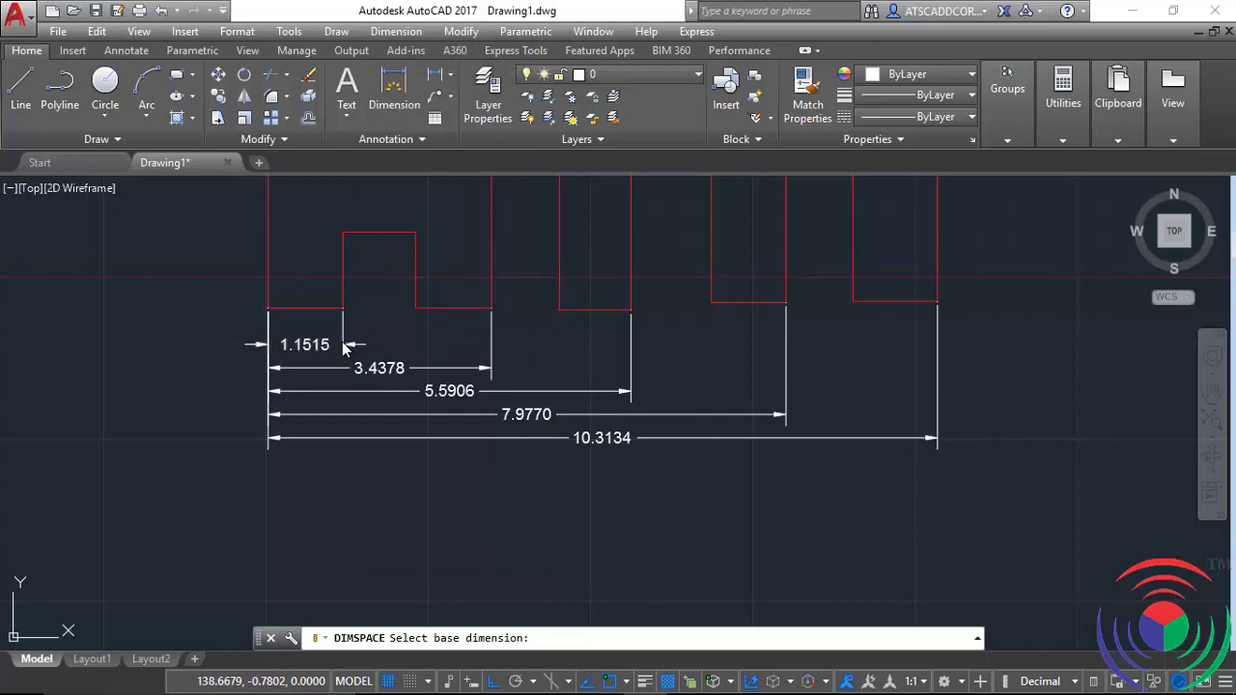
{"action": "left_click", "coordinate": [342, 348]}
{"action": "left_click", "coordinate": [995, 328]}
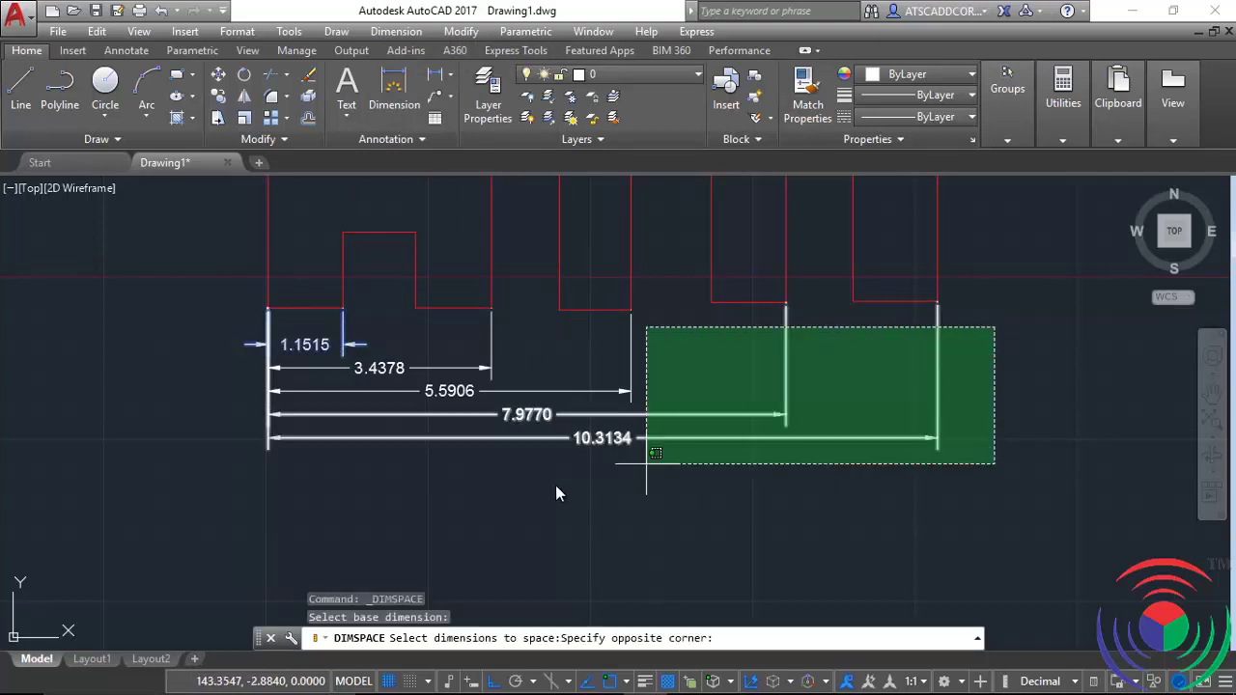
{"action": "left_click", "coordinate": [443, 522]}
{"action": "key", "text": "Return"}
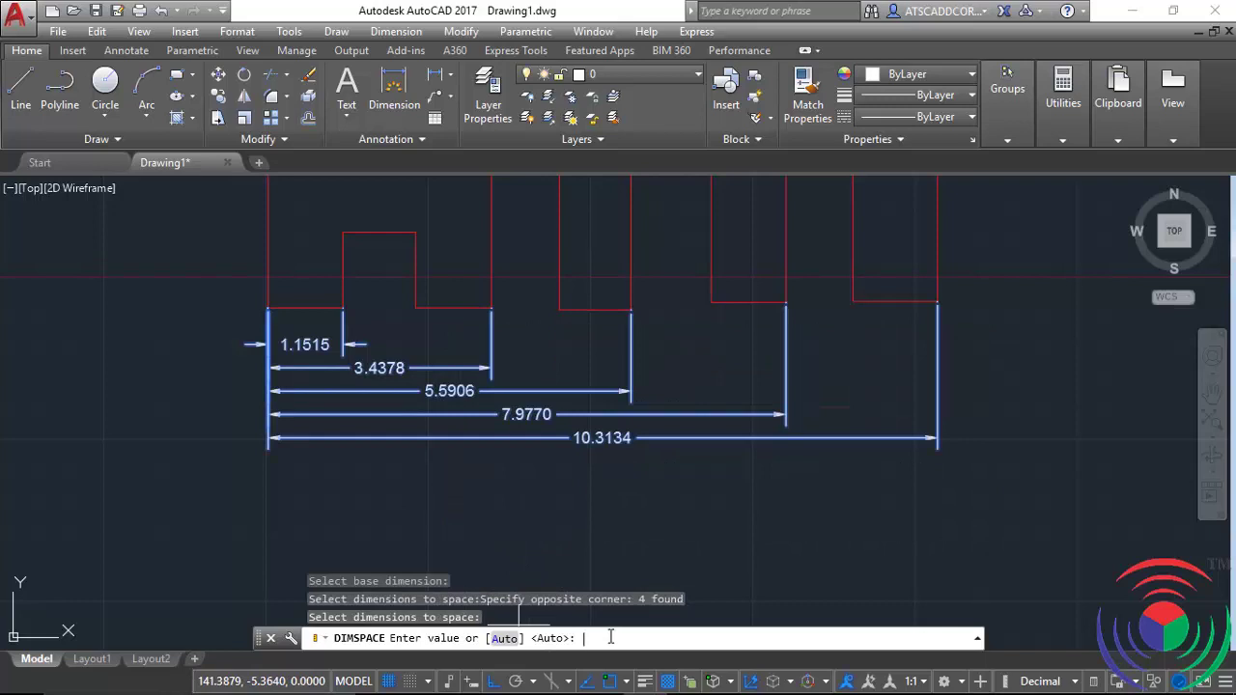
{"action": "type", "text": "1"}
{"action": "key", "text": "Return"}
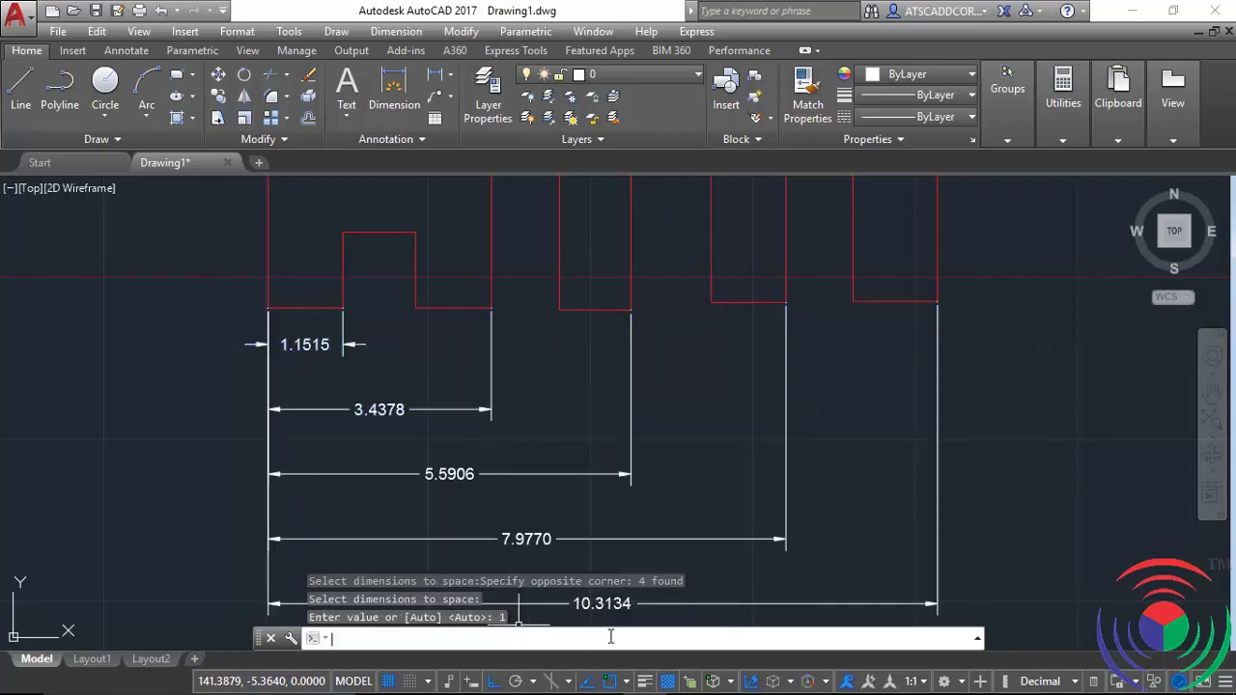
{"action": "scroll", "coordinate": [618, 347], "scroll_direction": "down", "scroll_amount": 2}
{"action": "middle_click_drag", "start_coordinate": [638, 390], "coordinate": [617, 375]}
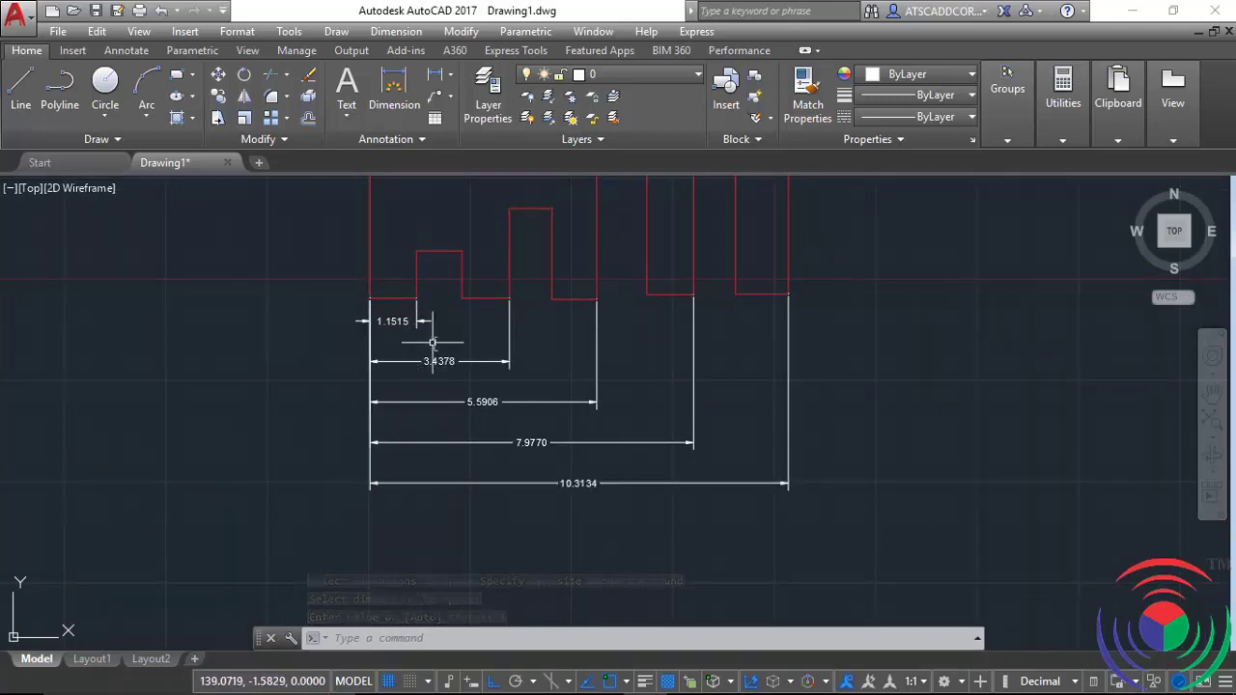
- Try the Dimension Break command and reposition the view over the baseline dimensions
{"action": "scroll", "coordinate": [435, 342], "scroll_direction": "down", "scroll_amount": 3}
{"action": "scroll", "coordinate": [596, 378], "scroll_direction": "up", "scroll_amount": 2}
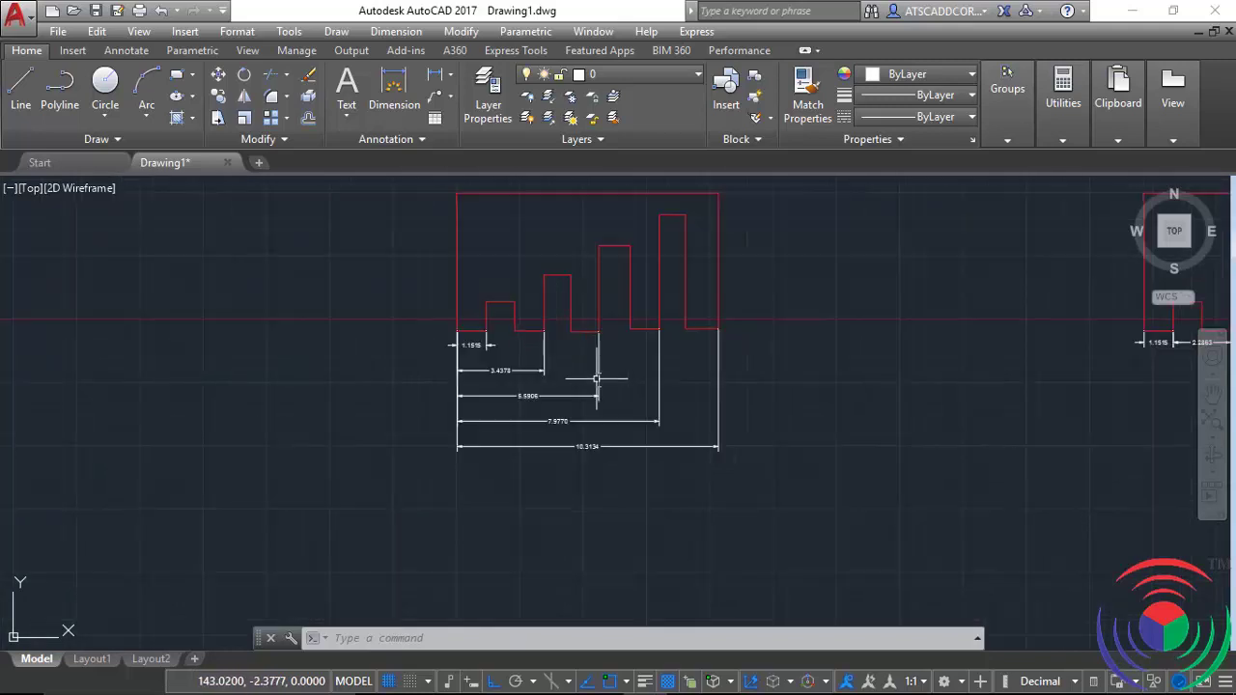
{"action": "left_click", "coordinate": [395, 31]}
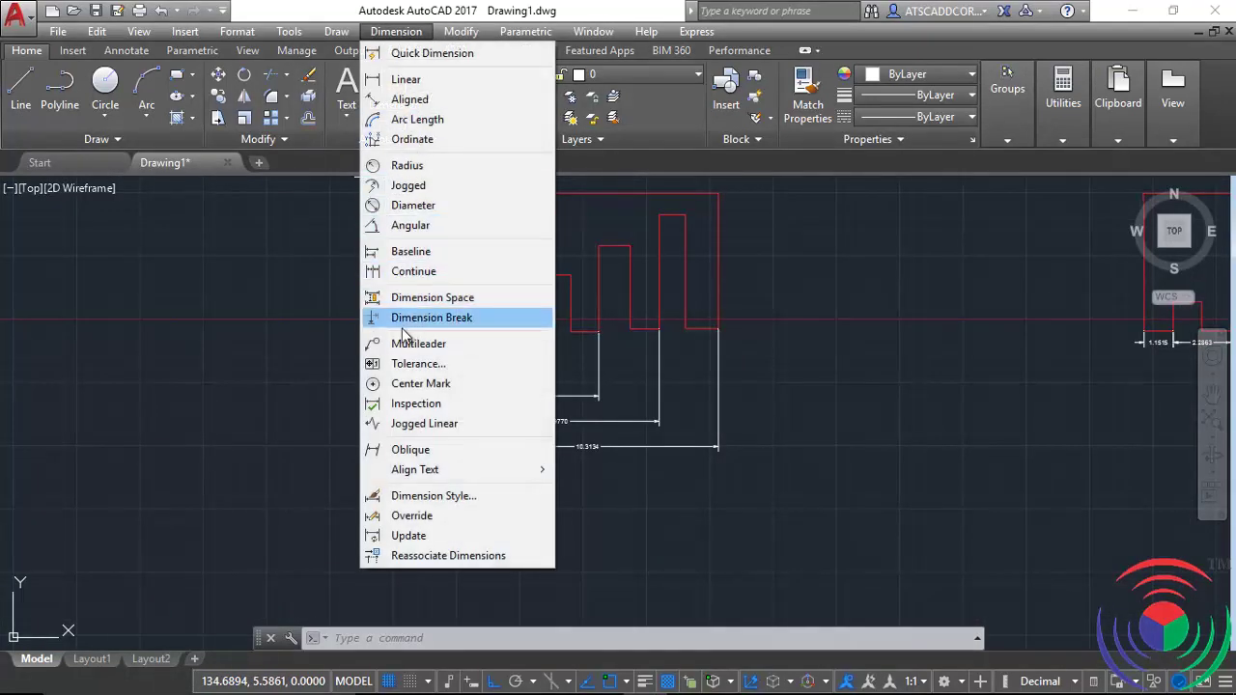
{"action": "left_click", "coordinate": [637, 470]}
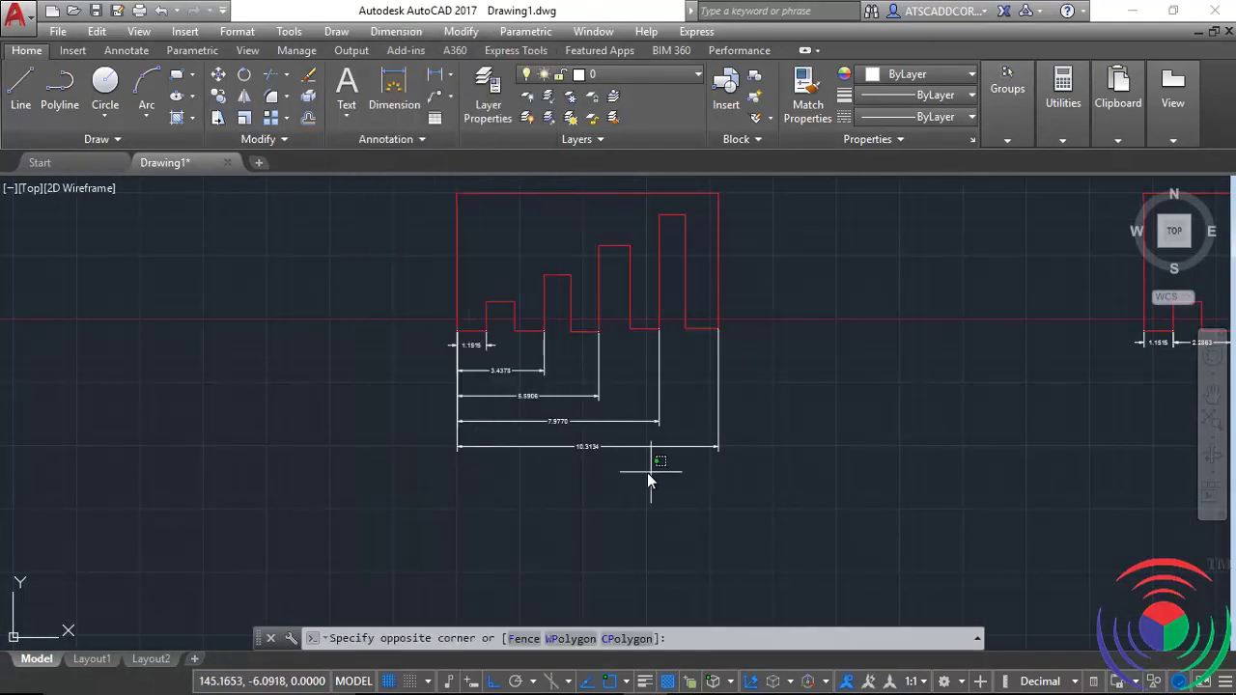
{"action": "scroll", "coordinate": [633, 478], "scroll_direction": "up", "scroll_amount": 4}
{"action": "middle_click_drag", "start_coordinate": [633, 476], "coordinate": [577, 463]}
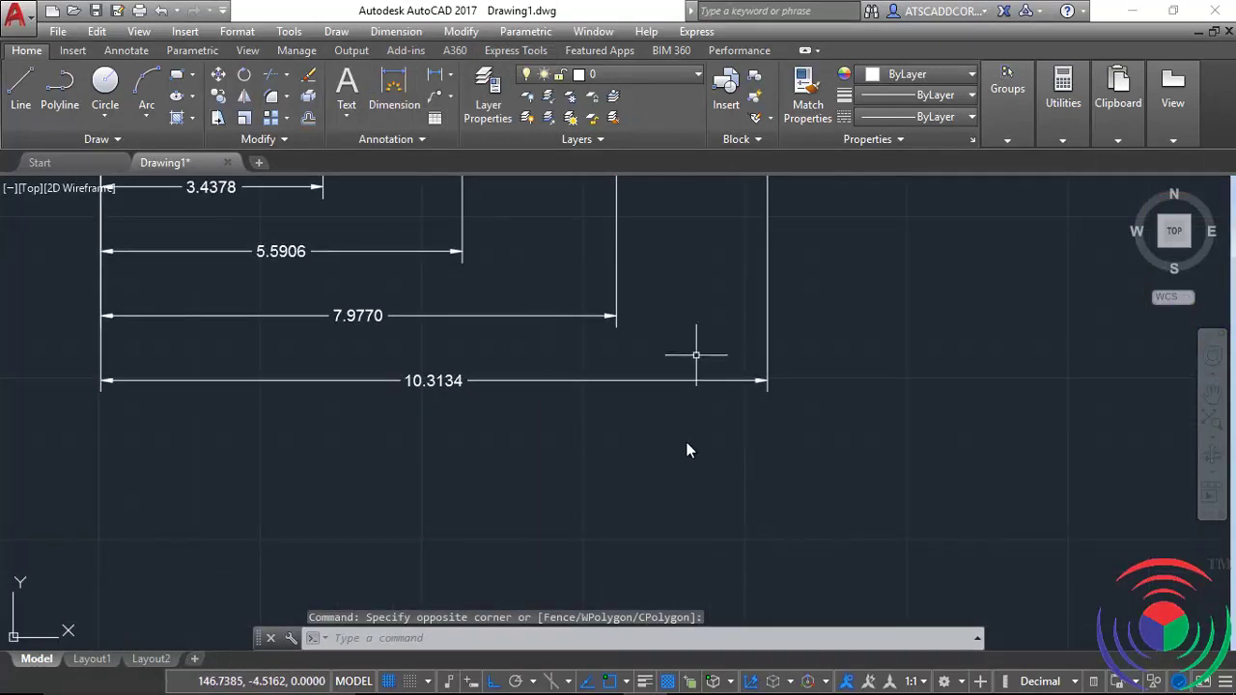
- Manually break the 10.3134 dimension line between two picked points
{"action": "left_click", "coordinate": [396, 31]}
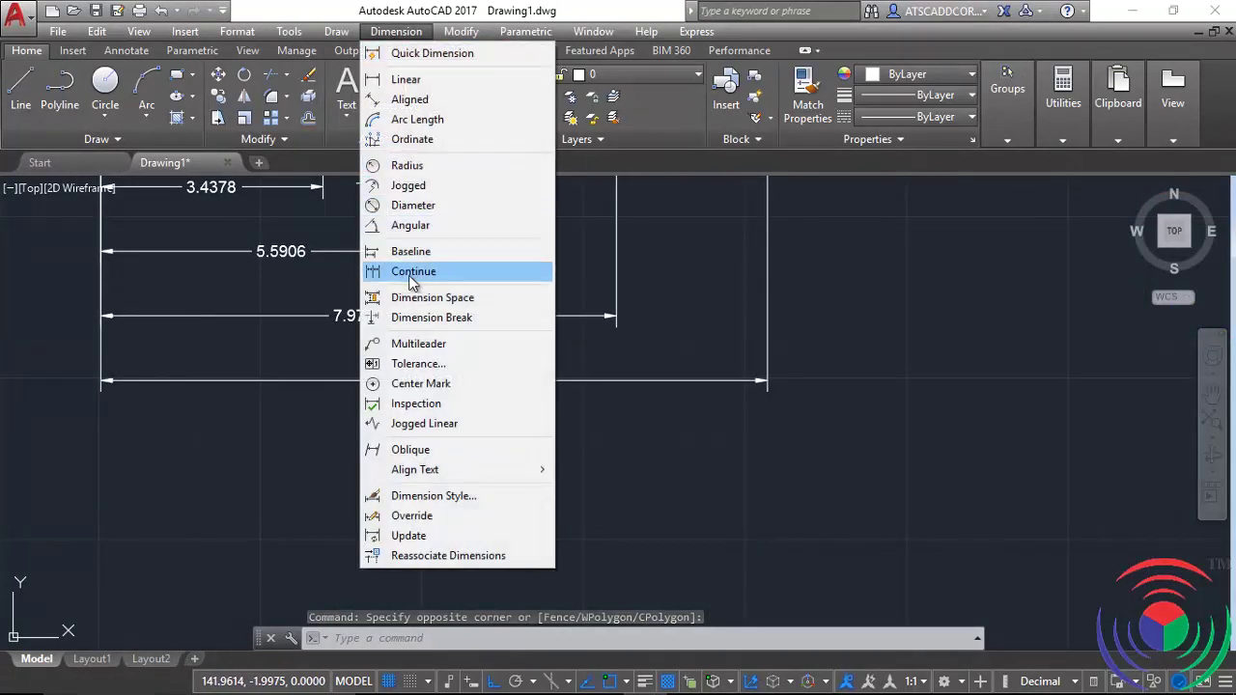
{"action": "left_click", "coordinate": [413, 326]}
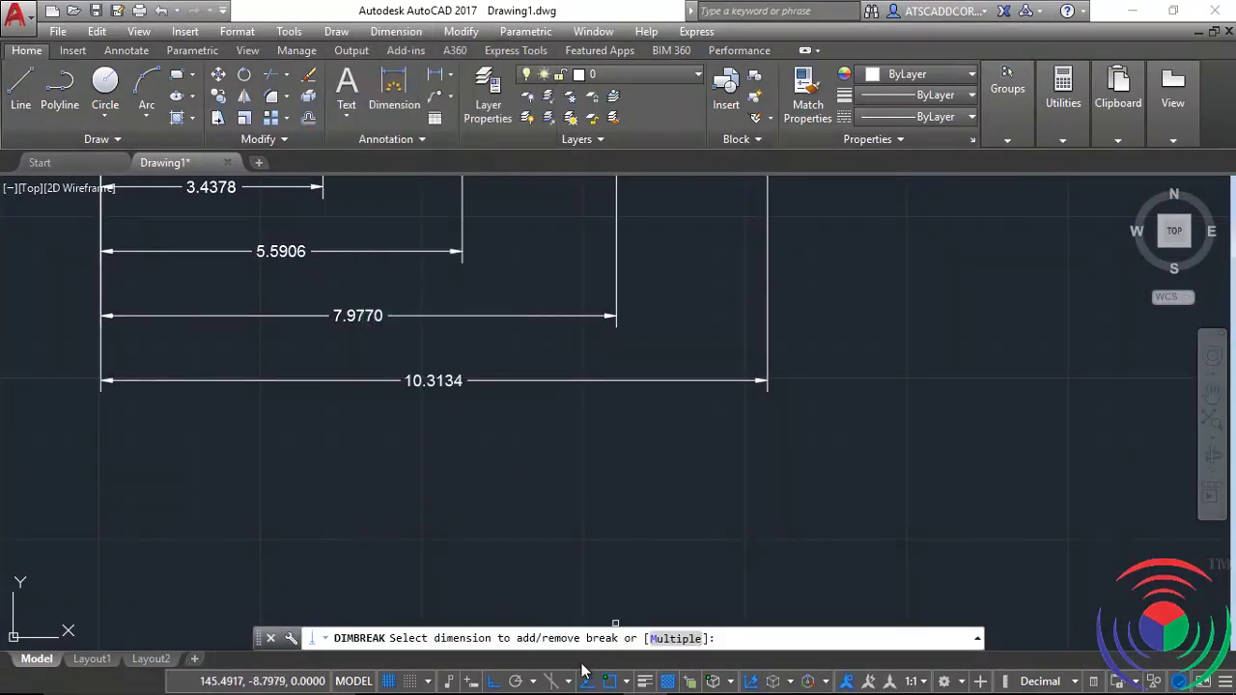
{"action": "left_click", "coordinate": [573, 384]}
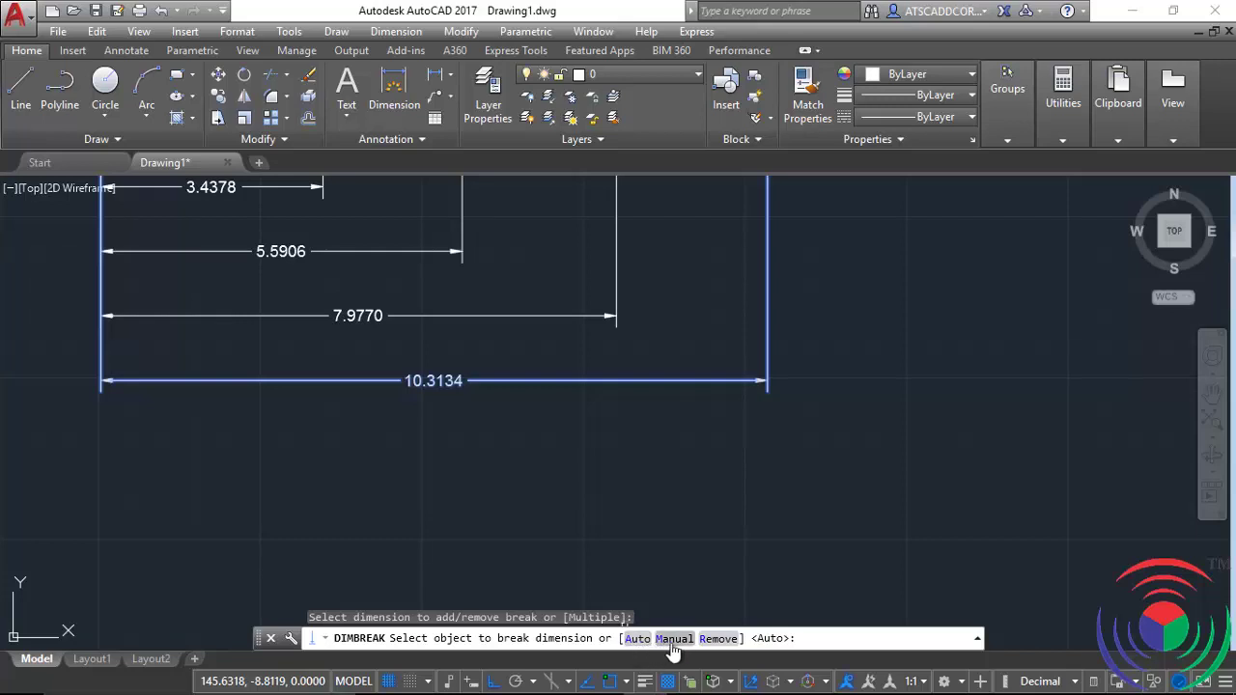
{"action": "left_click", "coordinate": [673, 638]}
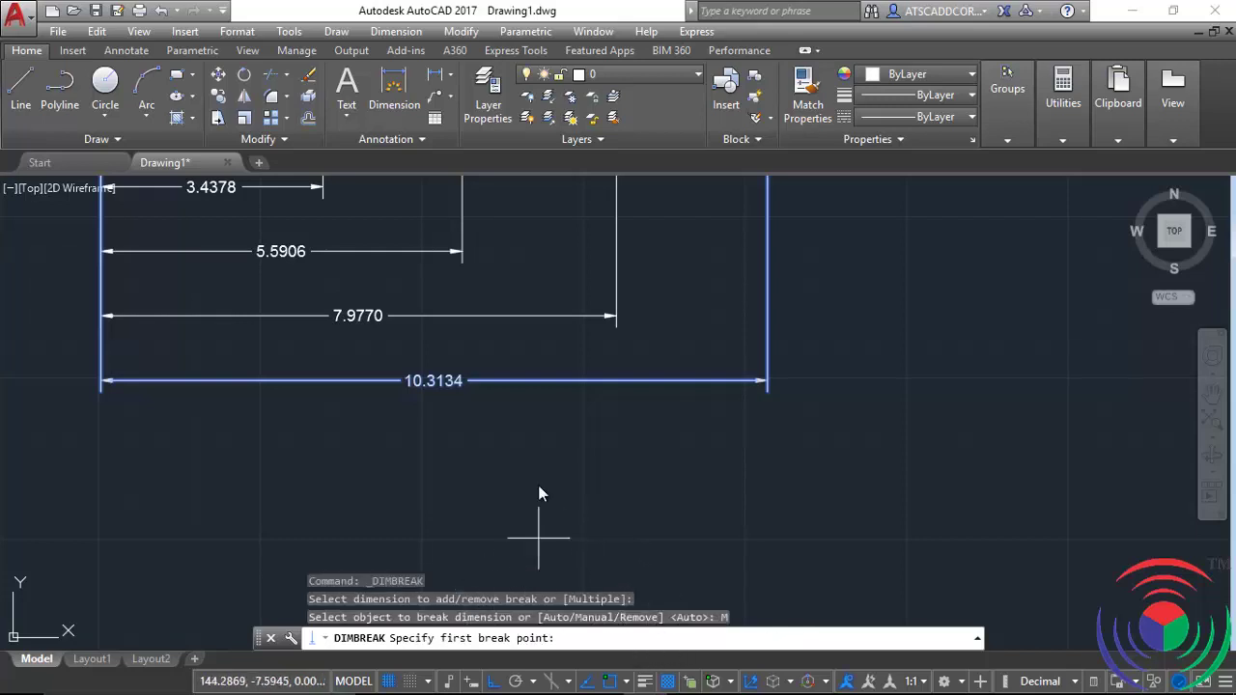
{"action": "left_click", "coordinate": [528, 382]}
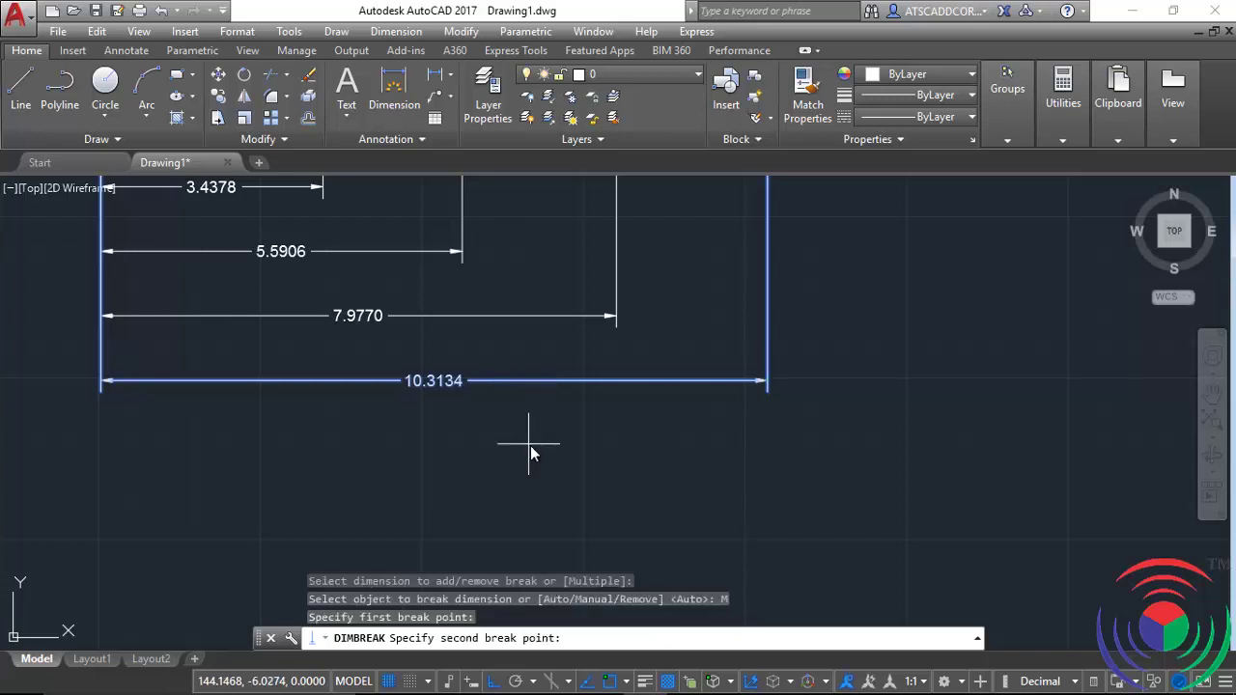
{"action": "left_click", "coordinate": [711, 380]}
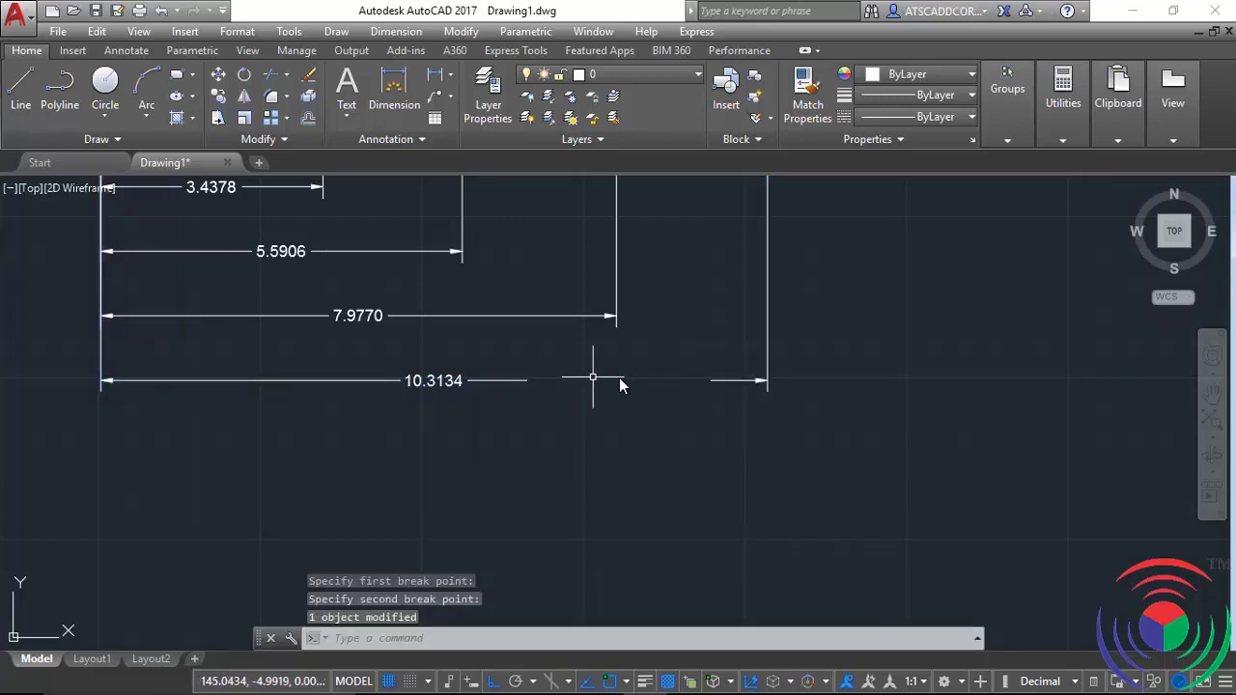
- Remove the manual break from the 10.3134 dimension using Dimension Break's Remove option
{"action": "left_click", "coordinate": [396, 30]}
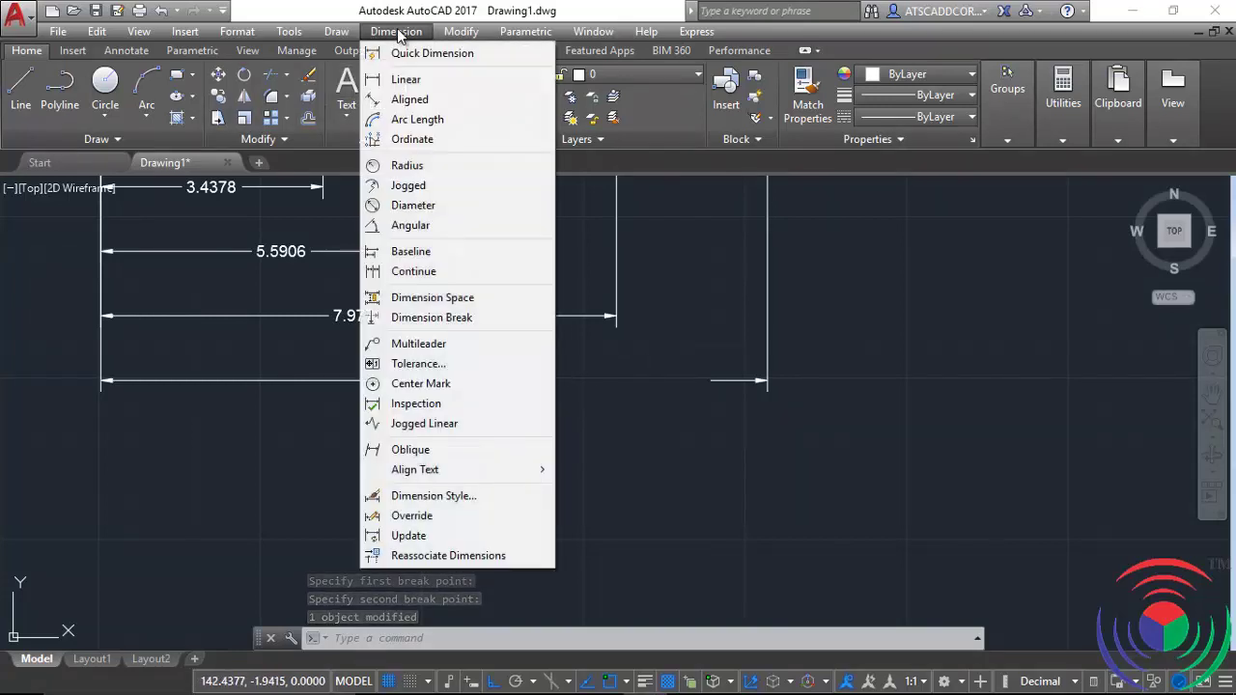
{"action": "left_click", "coordinate": [420, 319]}
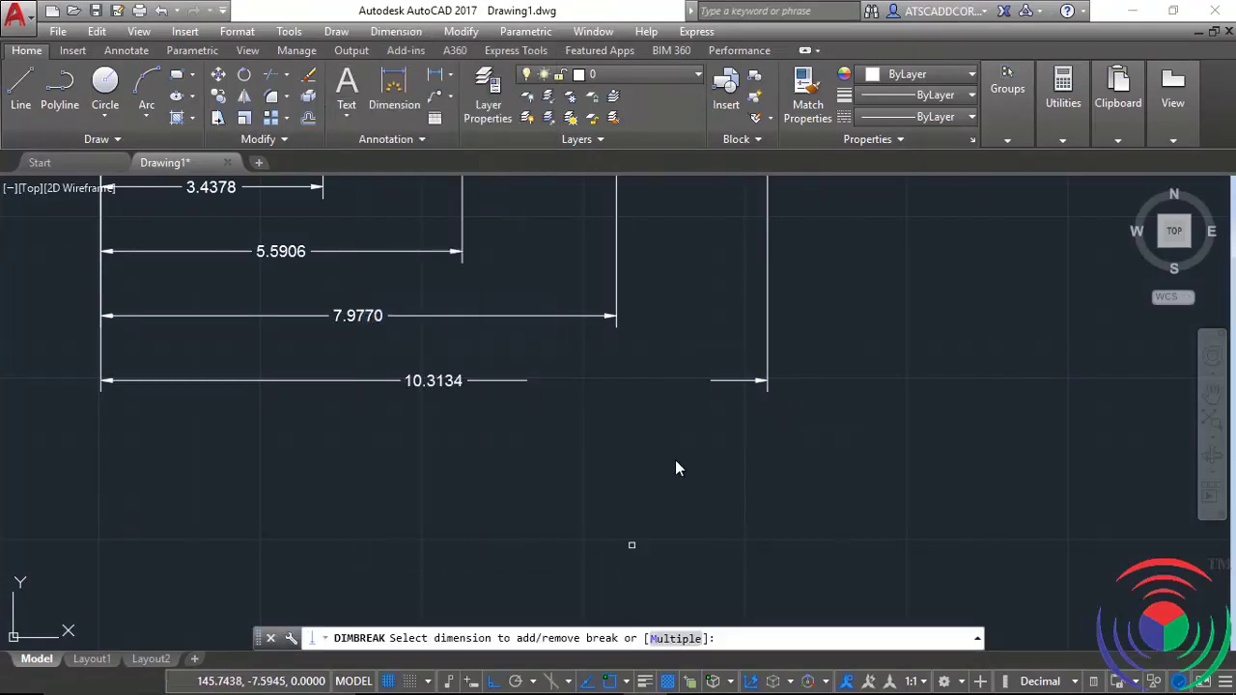
{"action": "left_click", "coordinate": [720, 381]}
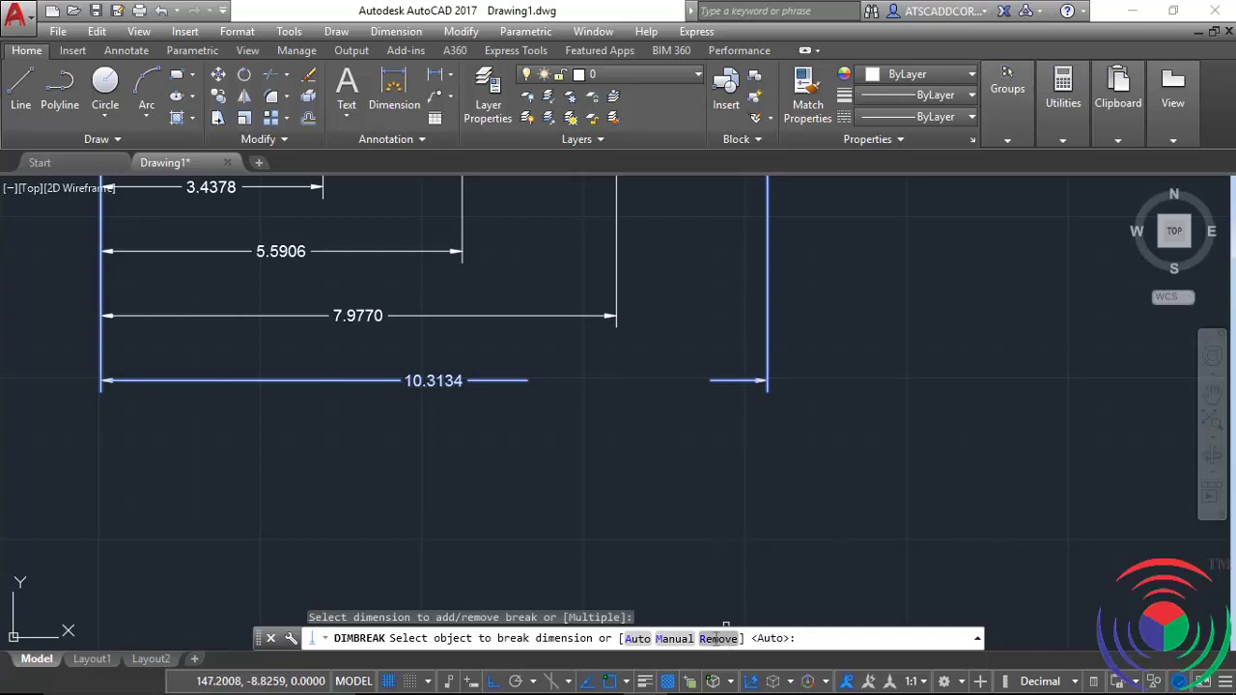
{"action": "left_click", "coordinate": [720, 637]}
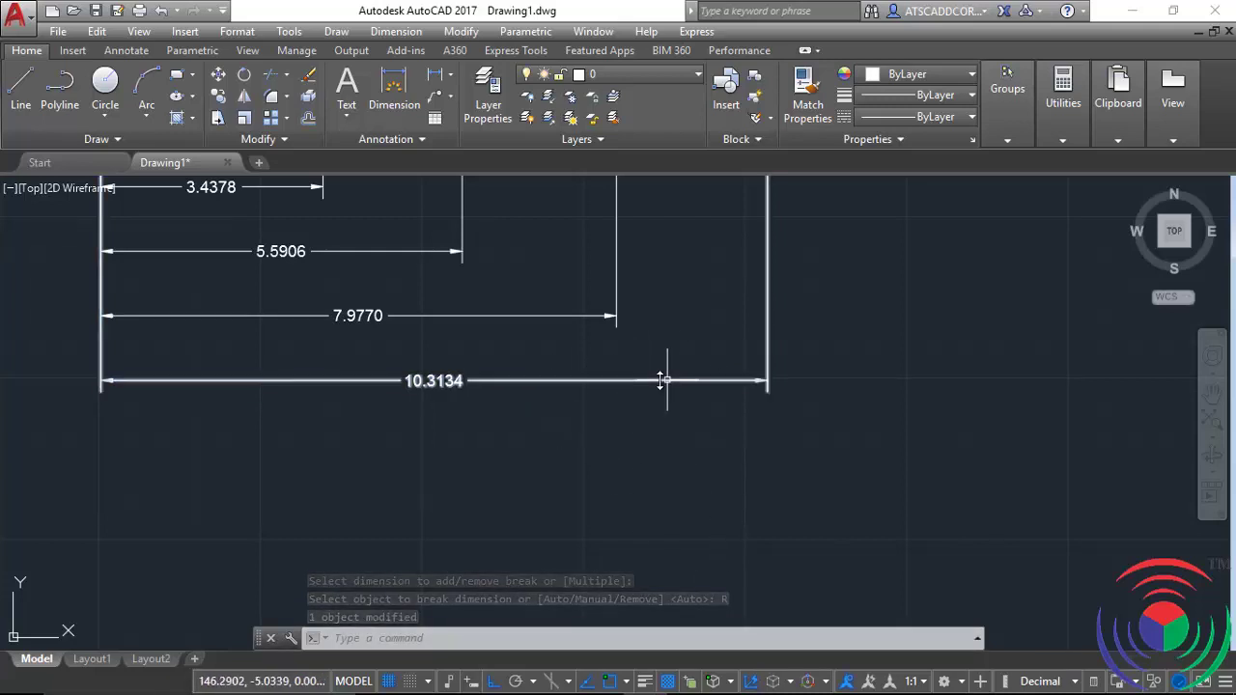
{"action": "scroll", "coordinate": [664, 380], "scroll_direction": "up", "scroll_amount": 3}
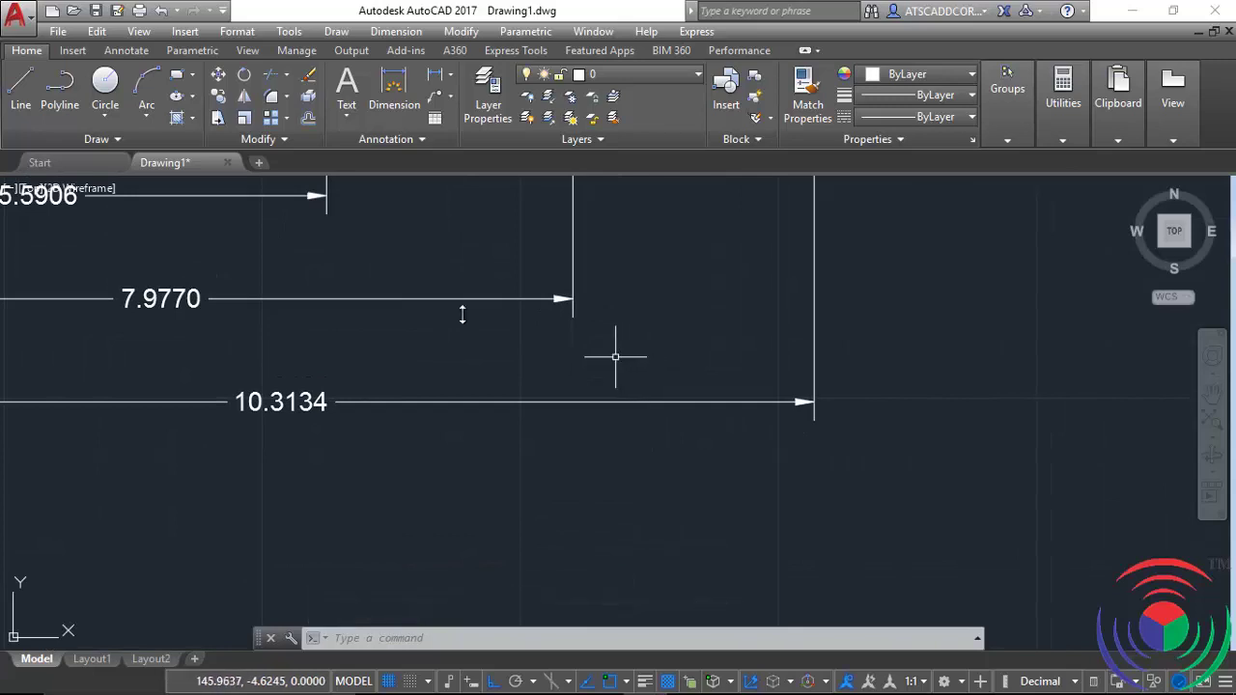
- Draw a vertical line crossing the 10.3134 dimension
{"action": "left_click", "coordinate": [20, 87]}
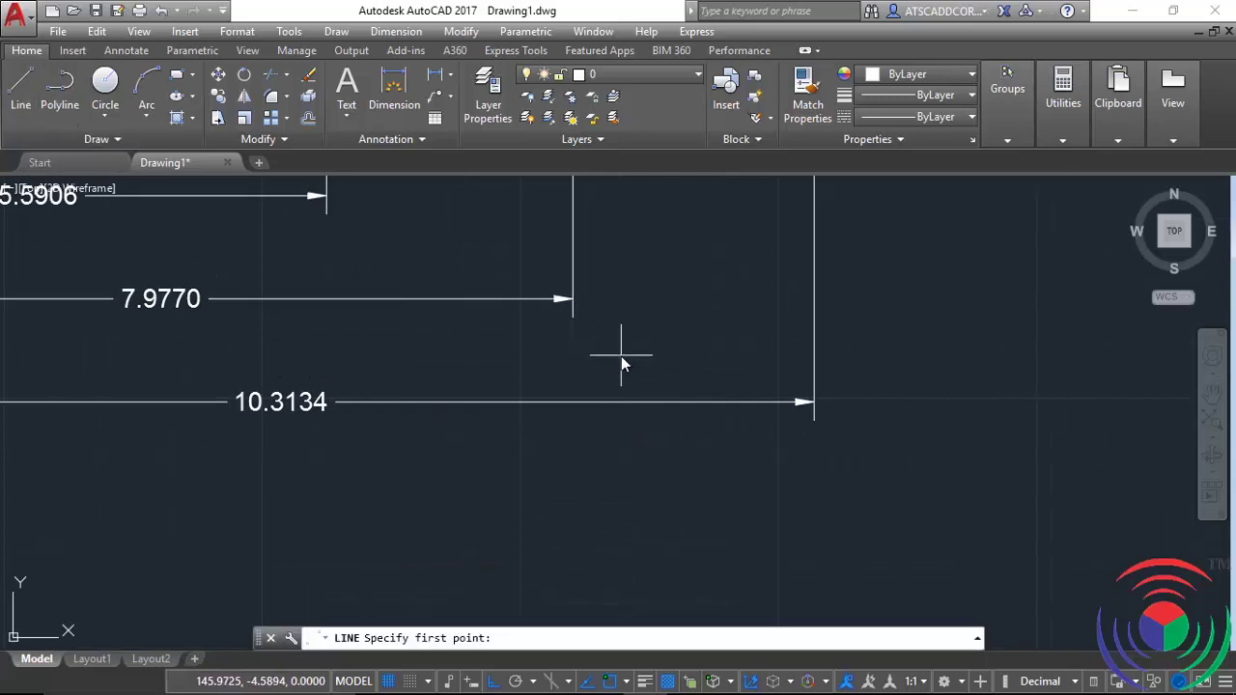
{"action": "left_click", "coordinate": [621, 354]}
{"action": "left_click", "coordinate": [621, 454]}
{"action": "right_click", "coordinate": [668, 461]}
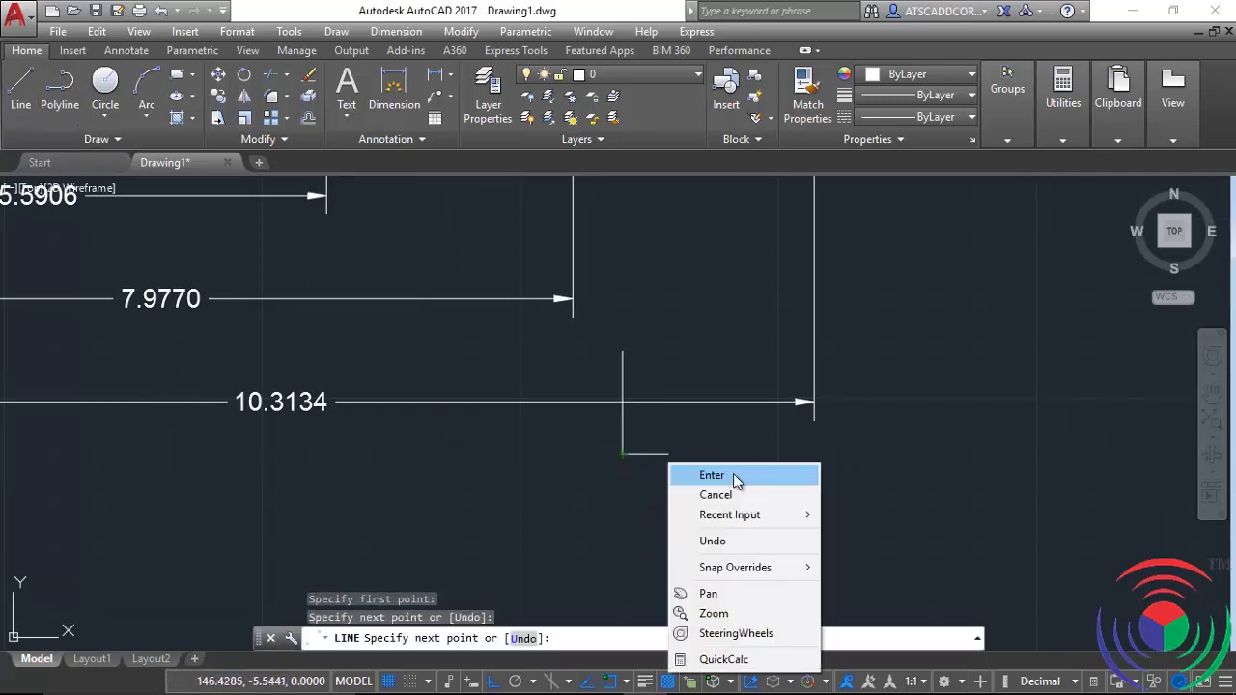
{"action": "left_click", "coordinate": [732, 475]}
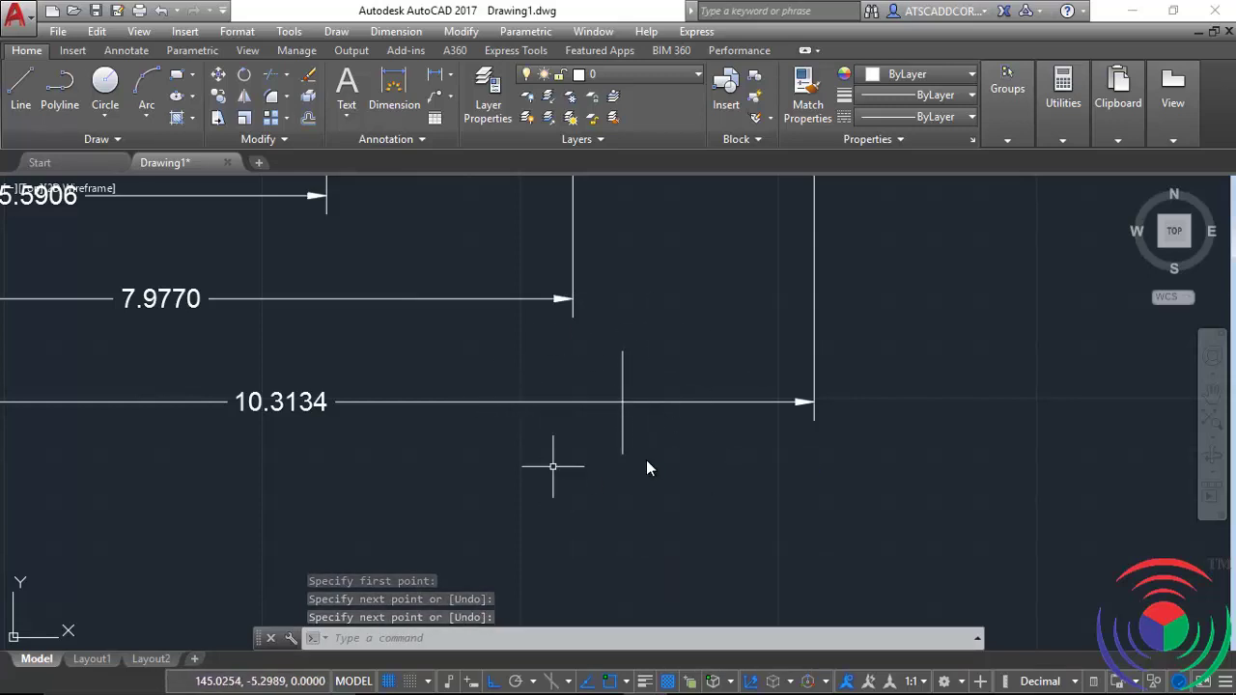
- Break the 10.3134 dimension automatically where the new line crosses it
{"action": "left_click", "coordinate": [391, 32]}
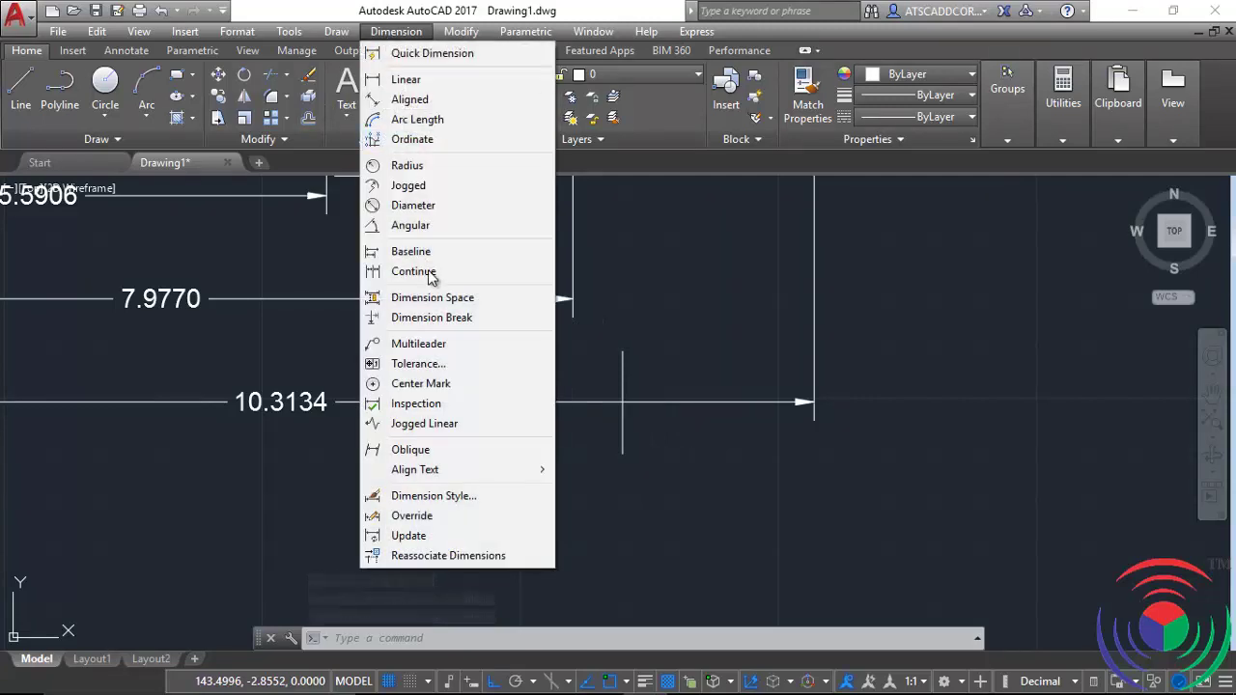
{"action": "left_click", "coordinate": [425, 318]}
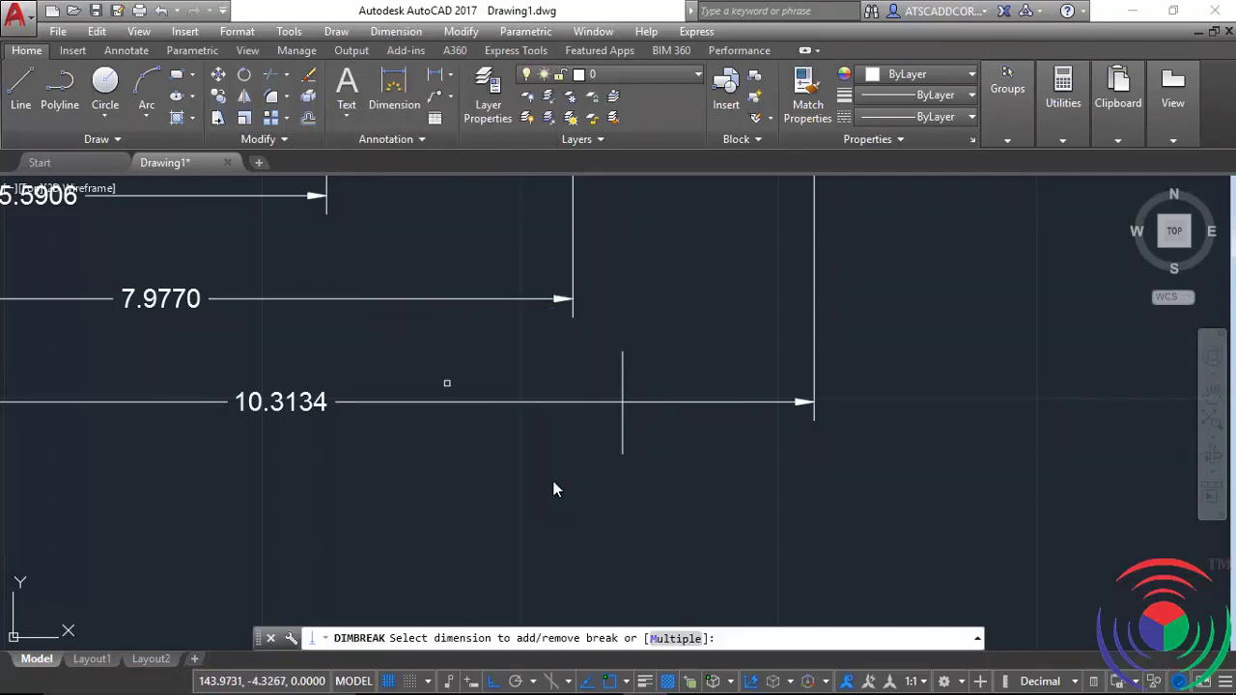
{"action": "left_click", "coordinate": [727, 403]}
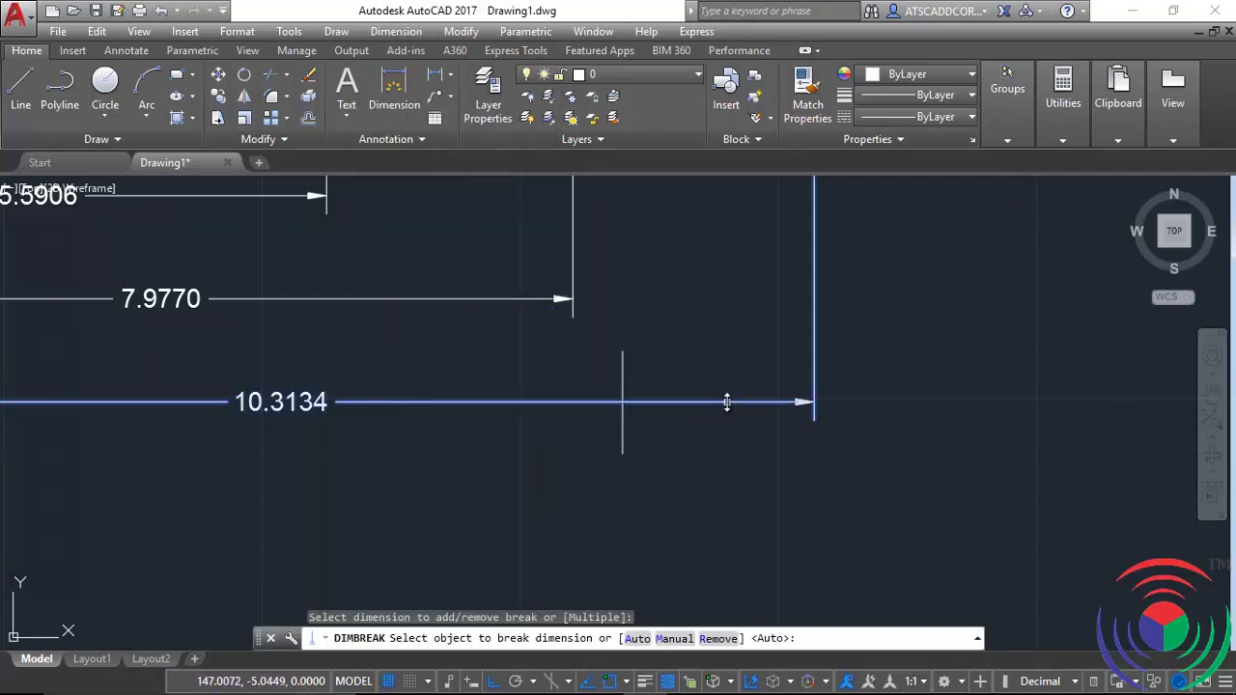
{"action": "left_click", "coordinate": [638, 639]}
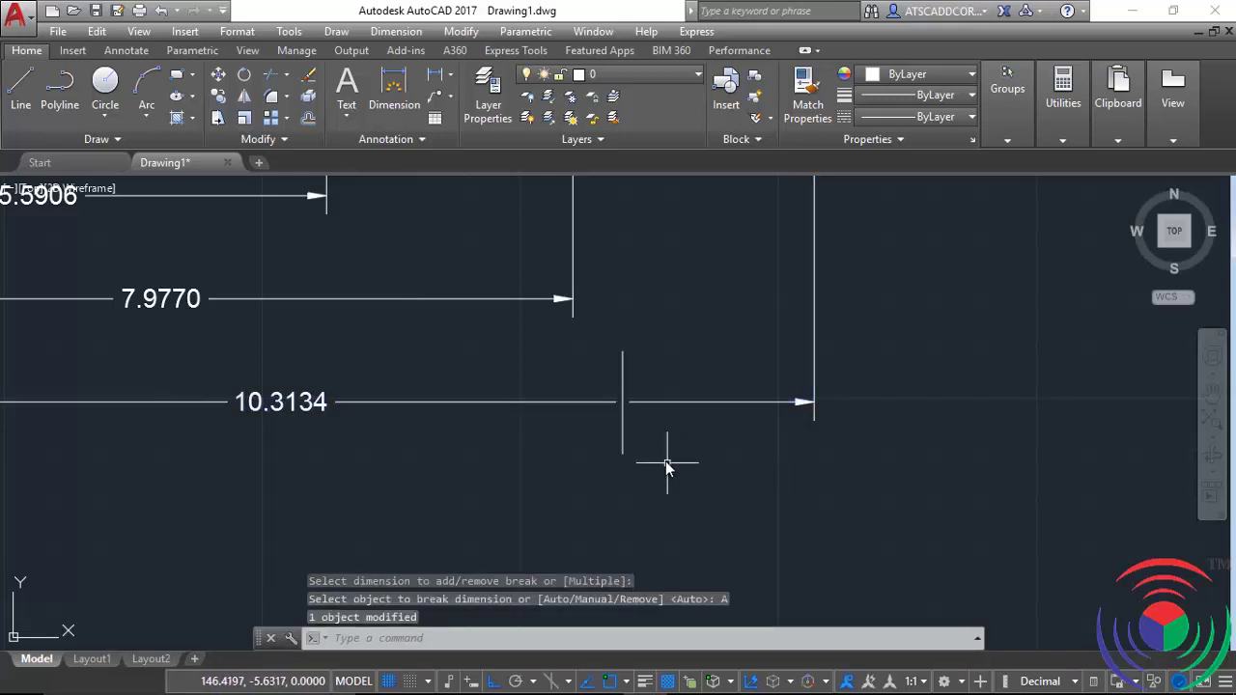
- Zoom out to show the whole baseline dimension stack and open the Dimension menu
{"action": "scroll", "coordinate": [648, 406], "scroll_direction": "up", "scroll_amount": 2}
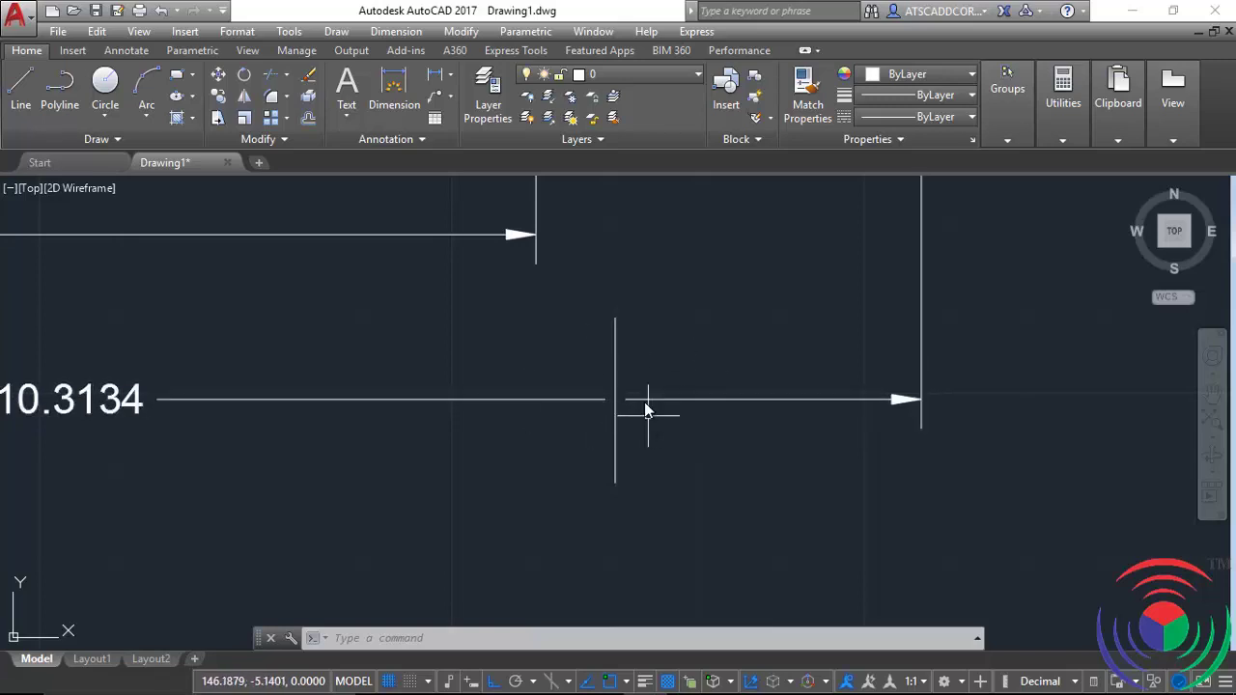
{"action": "scroll", "coordinate": [646, 410], "scroll_direction": "down", "scroll_amount": 3}
{"action": "scroll", "coordinate": [695, 365], "scroll_direction": "down", "scroll_amount": 2}
{"action": "left_click", "coordinate": [379, 32]}
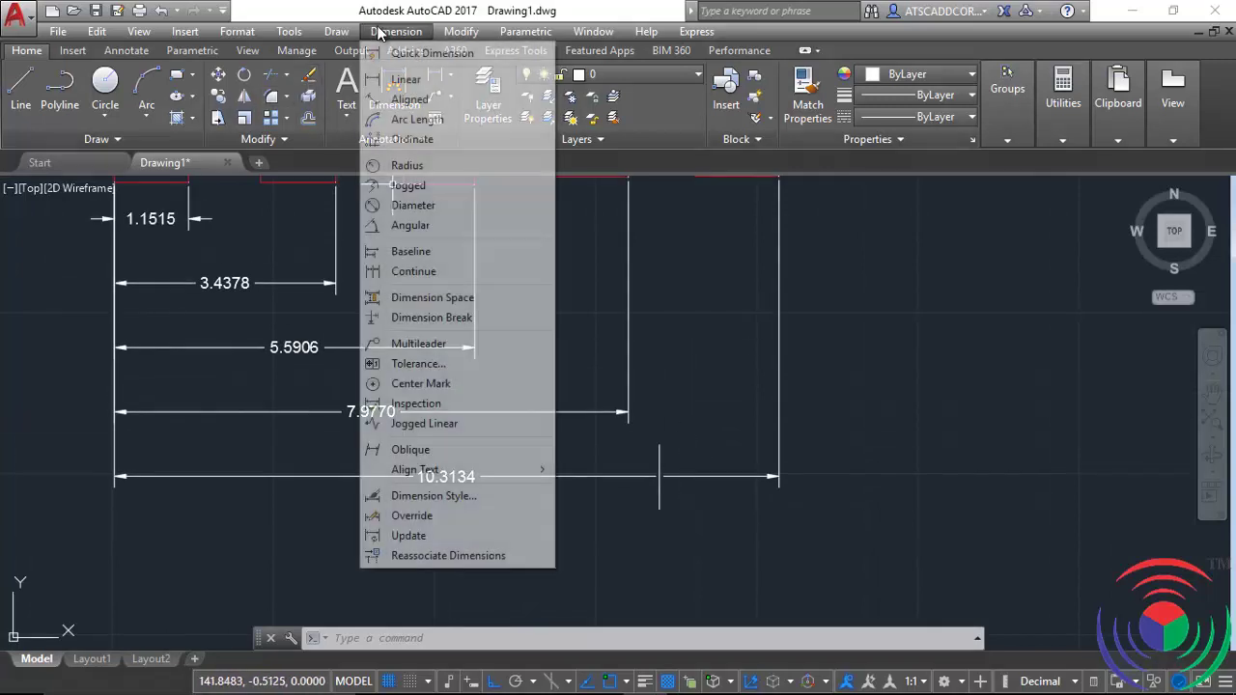